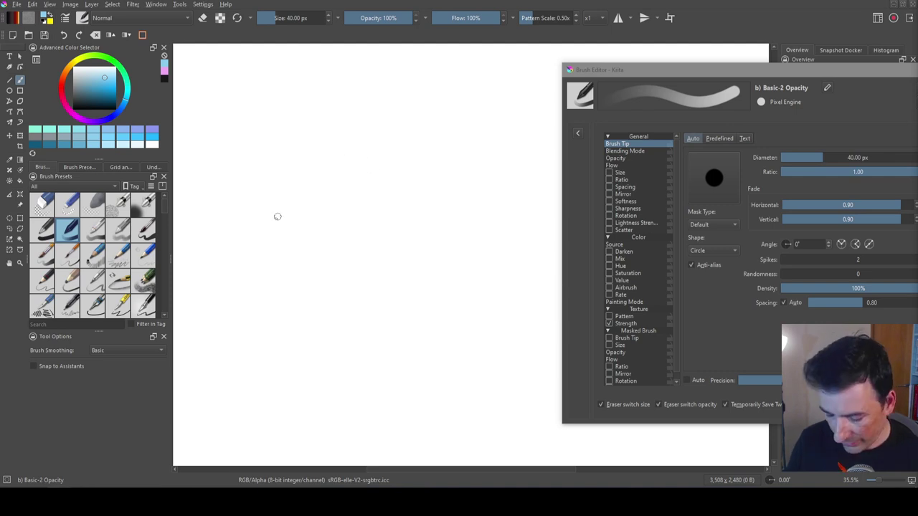
# Step: Enlarge the brush tip to 236.47 px and paint a wide light-blue wavy stroke
pyautogui.moveTo(262, 232); pyautogui.dragTo(335, 224)
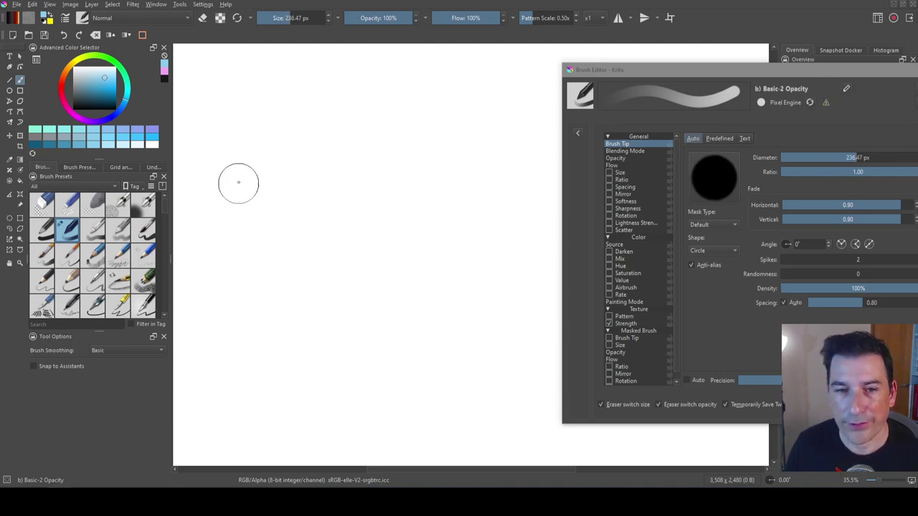
pyautogui.moveTo(235, 143)
pyautogui.mouseDown()
pyautogui.moveTo(263, 121)
pyautogui.moveTo(457, 144)
pyautogui.moveTo(495, 122)
pyautogui.mouseUp()
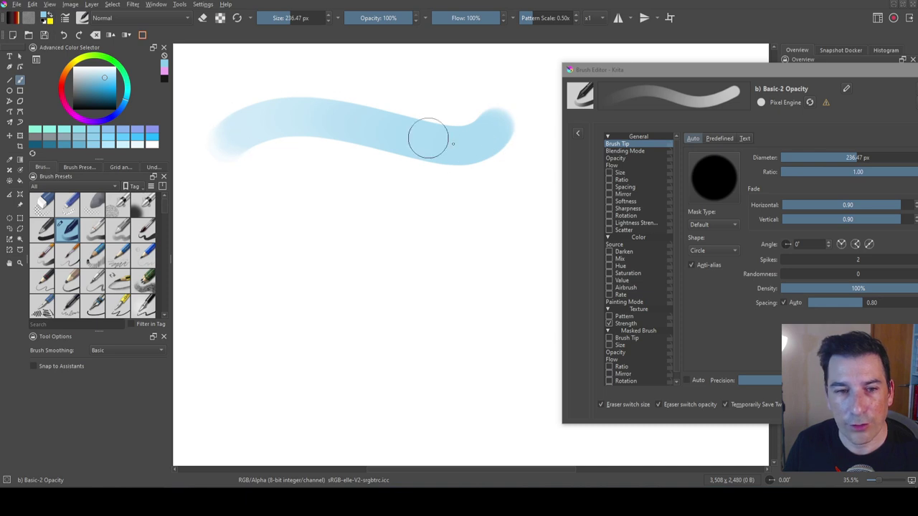
# Step: Turn off automatic spacing and set the brush Spacing to 1.00
pyautogui.click(622, 157)
pyautogui.click(692, 165)
pyautogui.click(617, 143)
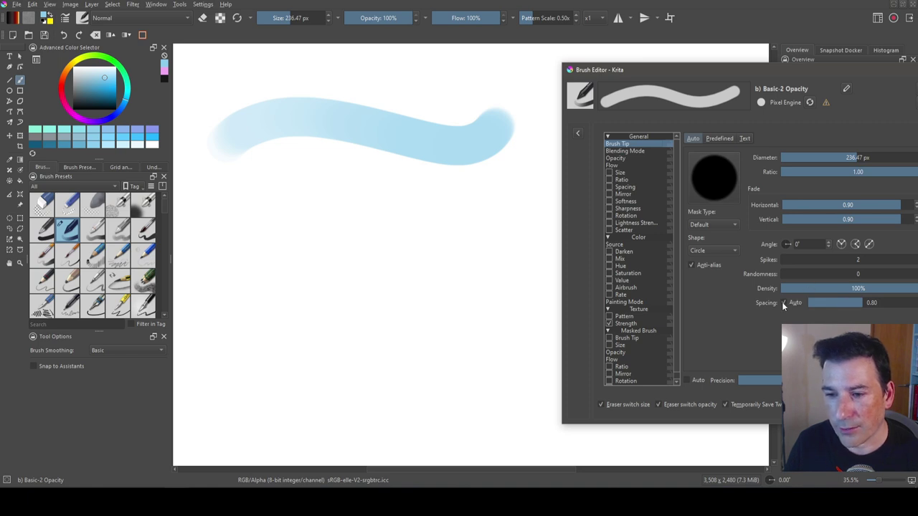
pyautogui.click(783, 303)
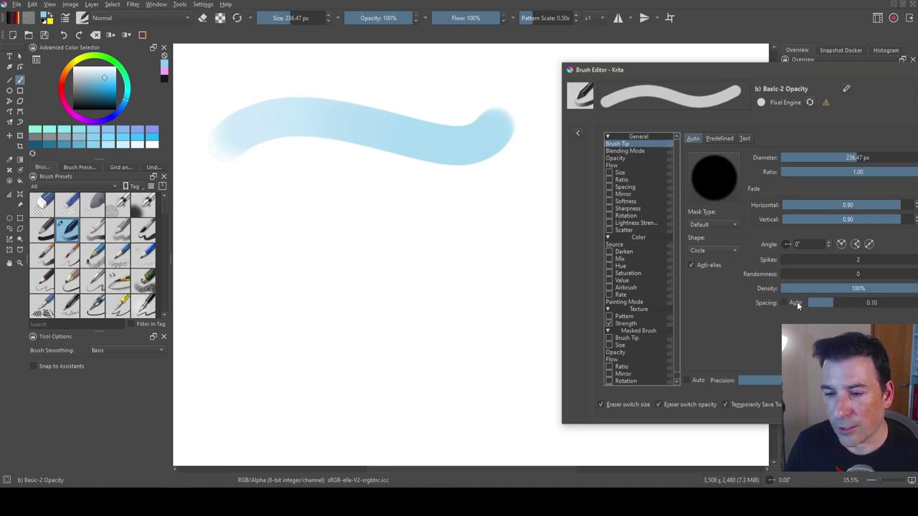
pyautogui.moveTo(864, 303); pyautogui.dragTo(870, 308)
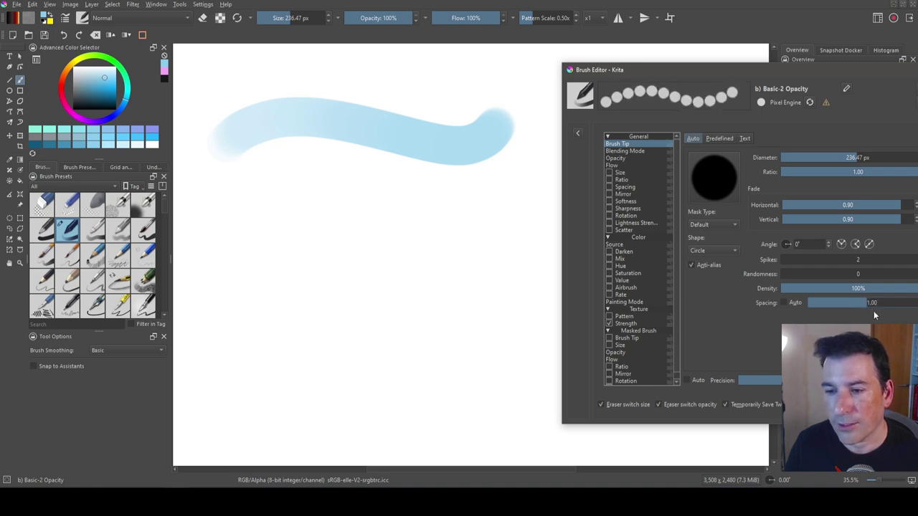
# Step: Paint a test row of separate round dabs, then undo it and the wavy stroke
pyautogui.moveTo(530, 179)
pyautogui.mouseDown()
pyautogui.moveTo(493, 216)
pyautogui.moveTo(233, 195)
pyautogui.mouseUp()
pyautogui.hotkey('ctrl', 'z')
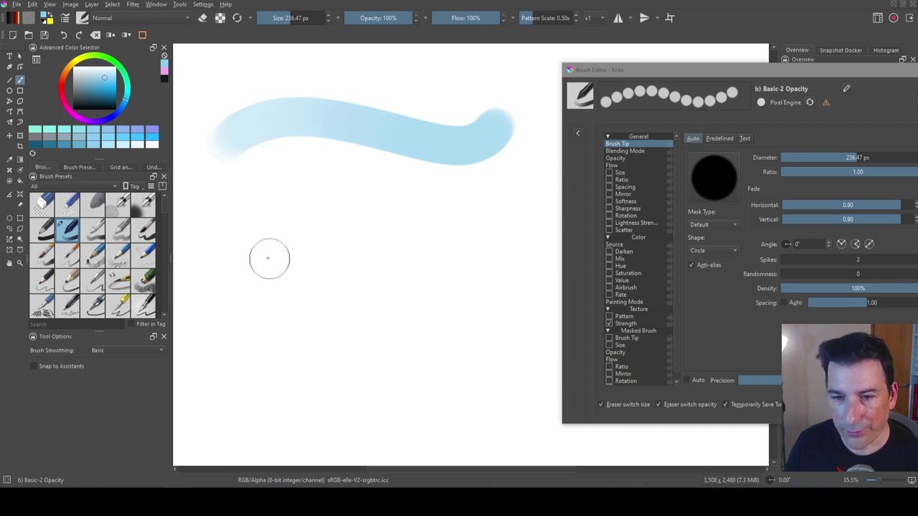
pyautogui.hotkey('ctrl', 'z')
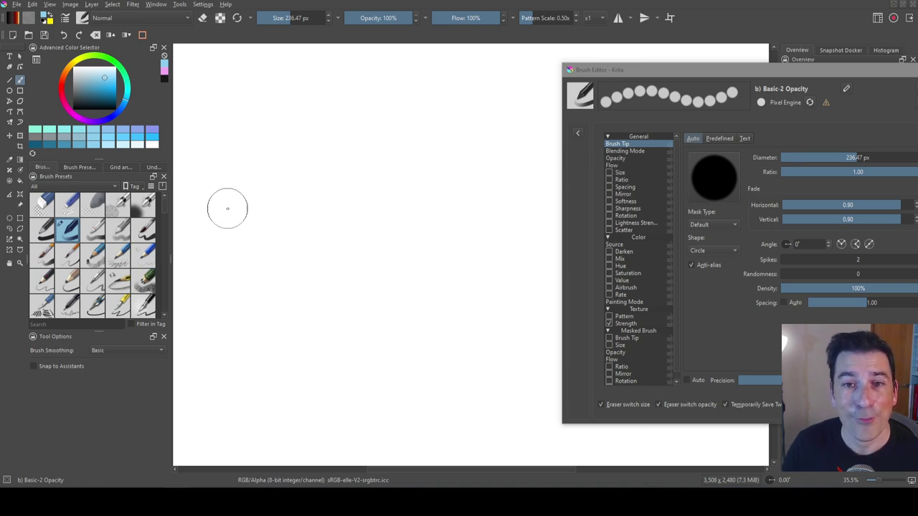
# Step: Enable pressure-driven Darken, lower its curve top to about 56%, and test with dabs
pyautogui.click(618, 252)
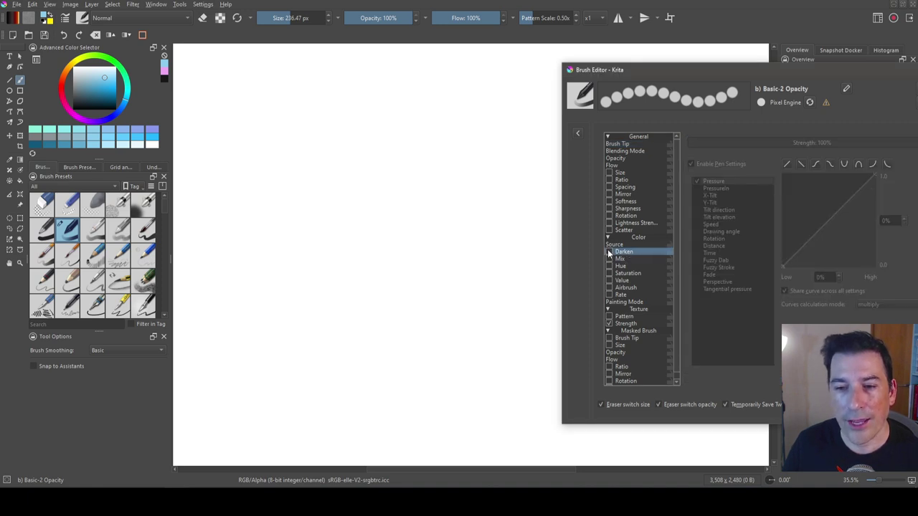
pyautogui.click(609, 253)
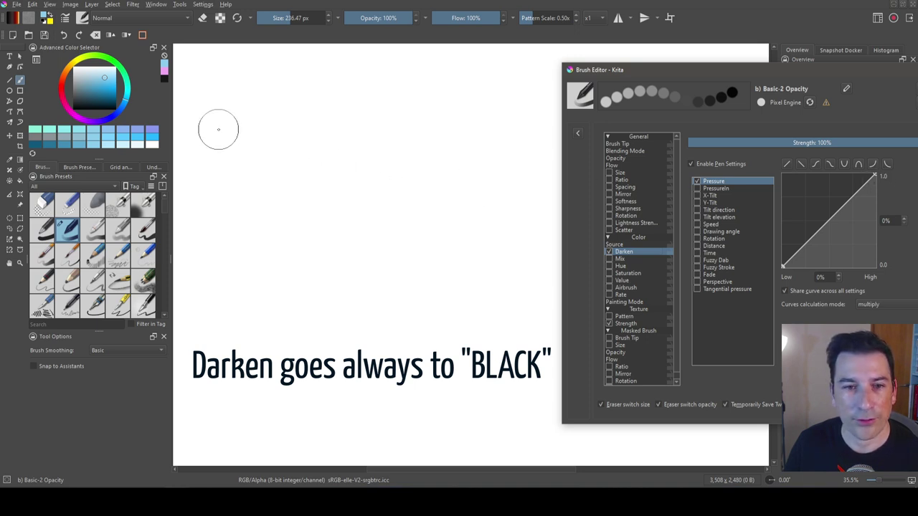
pyautogui.moveTo(206, 131); pyautogui.dragTo(527, 132)
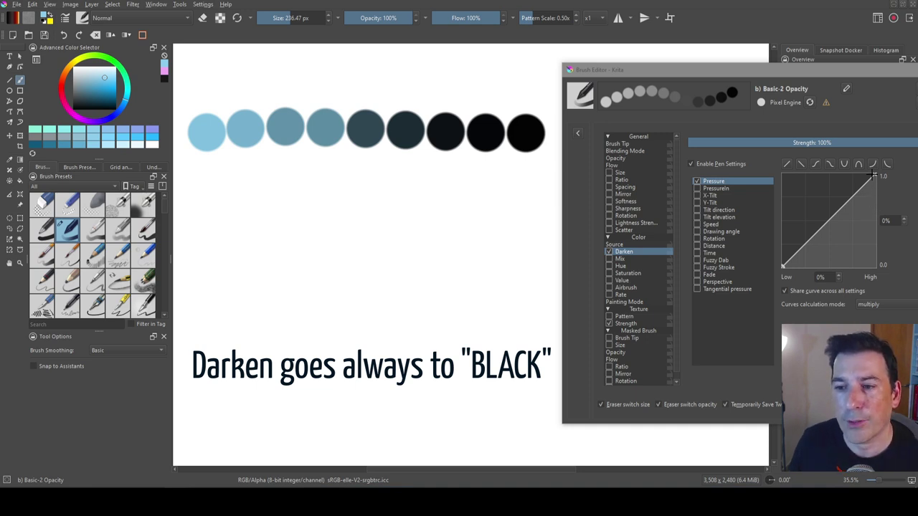
pyautogui.moveTo(871, 175); pyautogui.dragTo(883, 215)
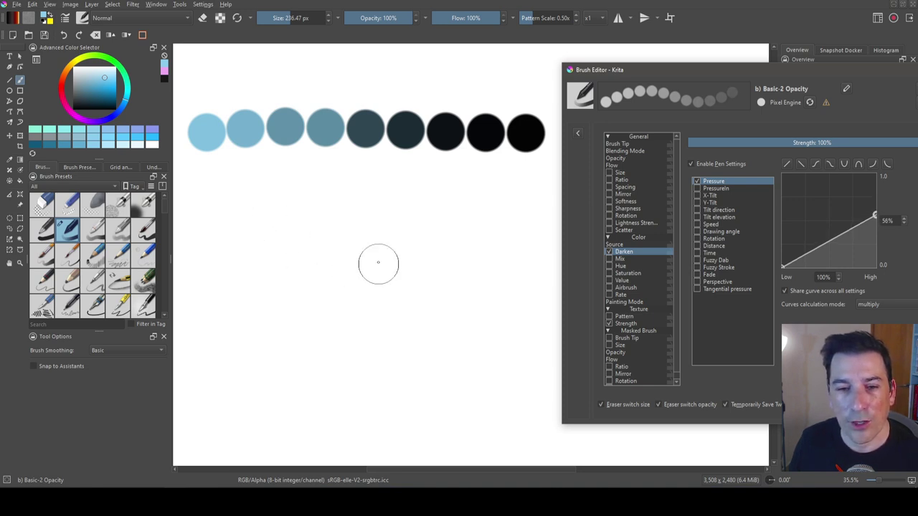
pyautogui.moveTo(378, 262)
pyautogui.mouseDown()
pyautogui.moveTo(410, 294)
pyautogui.moveTo(296, 266)
pyautogui.moveTo(345, 270)
pyautogui.moveTo(311, 215)
pyautogui.moveTo(369, 222)
pyautogui.moveTo(388, 271)
pyautogui.moveTo(361, 257)
pyautogui.moveTo(327, 267)
pyautogui.moveTo(286, 202)
pyautogui.moveTo(324, 207)
pyautogui.moveTo(308, 235)
pyautogui.moveTo(330, 255)
pyautogui.moveTo(296, 235)
pyautogui.moveTo(257, 233)
pyautogui.moveTo(303, 231)
pyautogui.moveTo(272, 287)
pyautogui.mouseUp()
pyautogui.hotkey('ctrl', 'z')
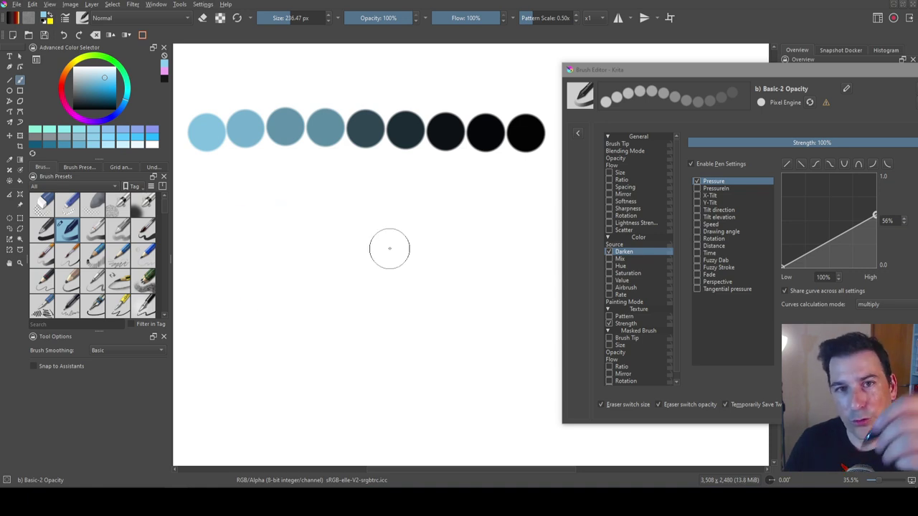
# Step: Drive Darken by Fuzzy Dab instead of Pressure and paint randomly darkened dabs
pyautogui.click(696, 261)
pyautogui.click(696, 181)
pyautogui.moveTo(208, 222)
pyautogui.mouseDown()
pyautogui.moveTo(244, 240)
pyautogui.moveTo(236, 251)
pyautogui.moveTo(488, 251)
pyautogui.mouseUp()
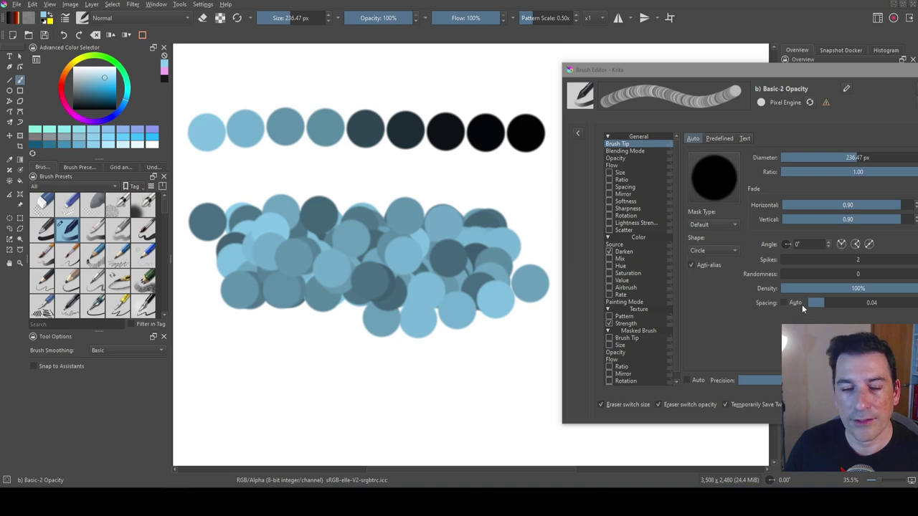
pyautogui.moveTo(473, 230)
pyautogui.mouseDown()
pyautogui.moveTo(397, 269)
pyautogui.moveTo(437, 215)
pyautogui.moveTo(366, 236)
pyautogui.moveTo(344, 208)
pyautogui.moveTo(289, 263)
pyautogui.moveTo(495, 237)
pyautogui.mouseUp()
pyautogui.click(624, 252)
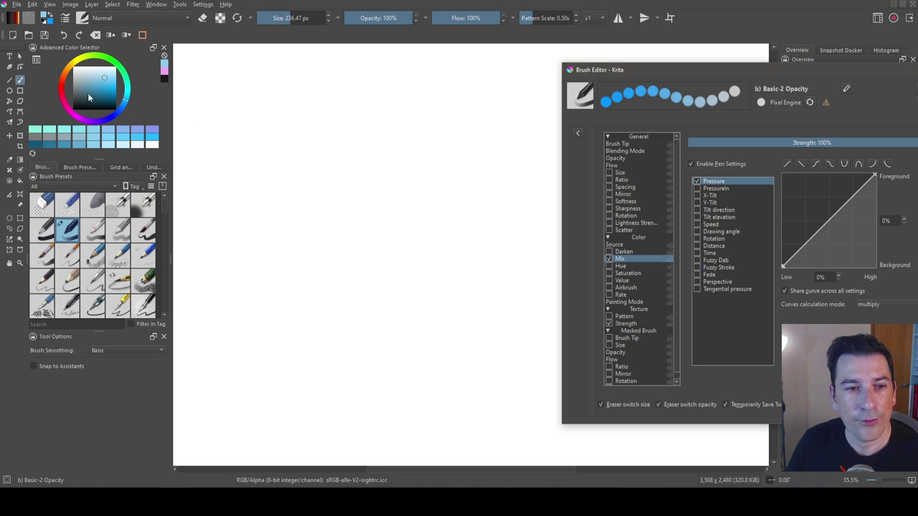
# Step: Set the foreground colour to red and paint a row of blue-to-red mixed dabs
pyautogui.click(45, 17)
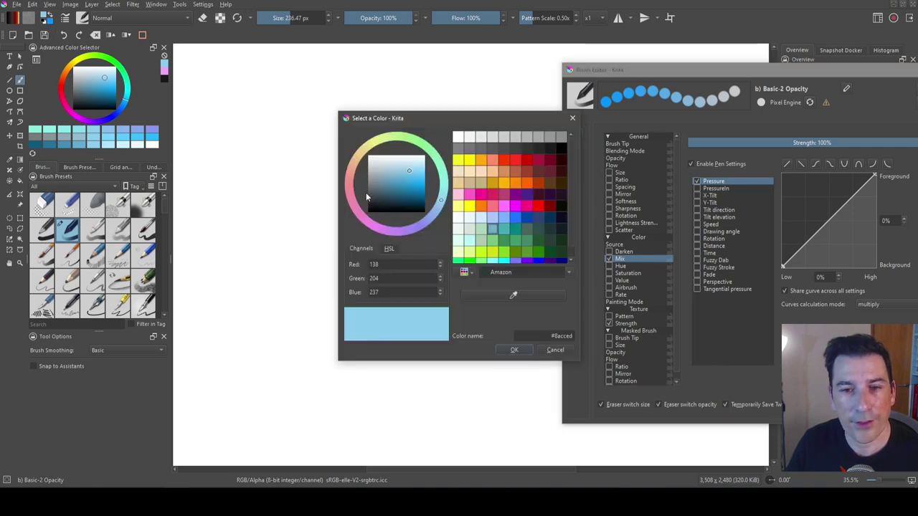
pyautogui.click(505, 159)
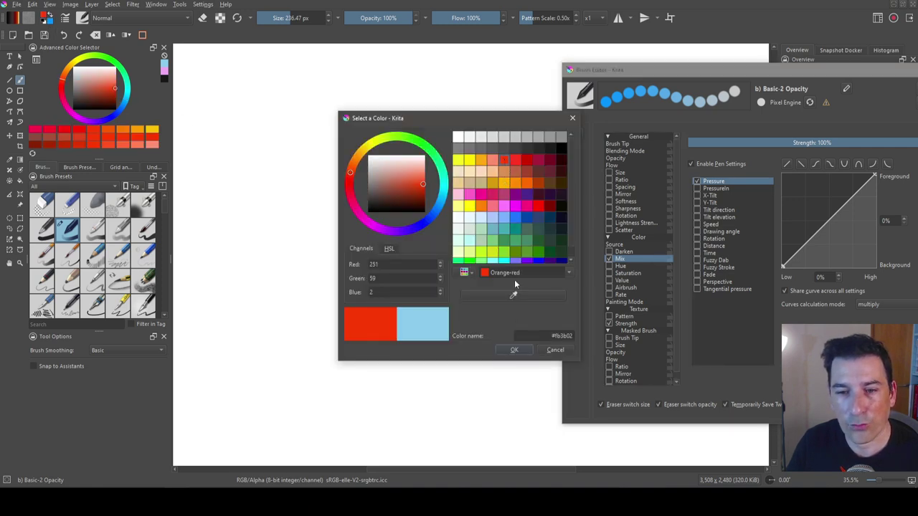
pyautogui.click(514, 350)
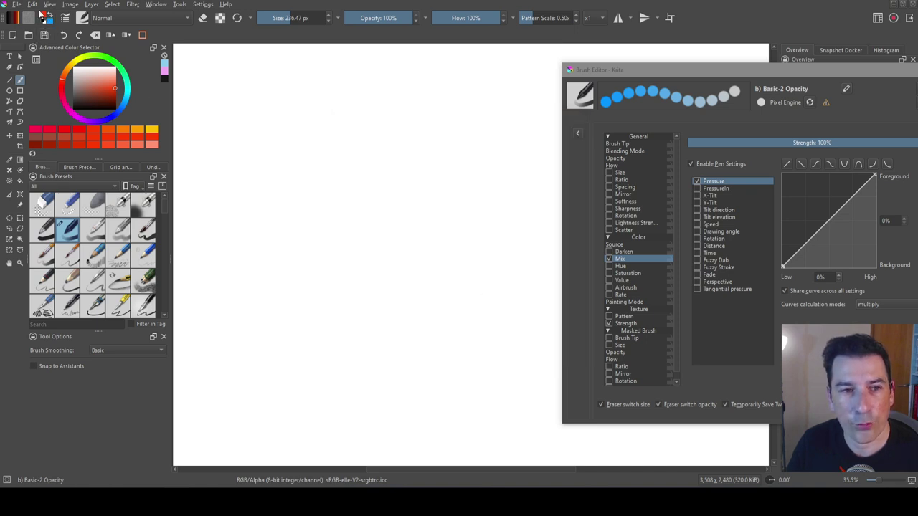
pyautogui.moveTo(242, 162)
pyautogui.mouseDown()
pyautogui.moveTo(307, 142)
pyautogui.moveTo(378, 171)
pyautogui.moveTo(445, 166)
pyautogui.moveTo(525, 139)
pyautogui.mouseUp()
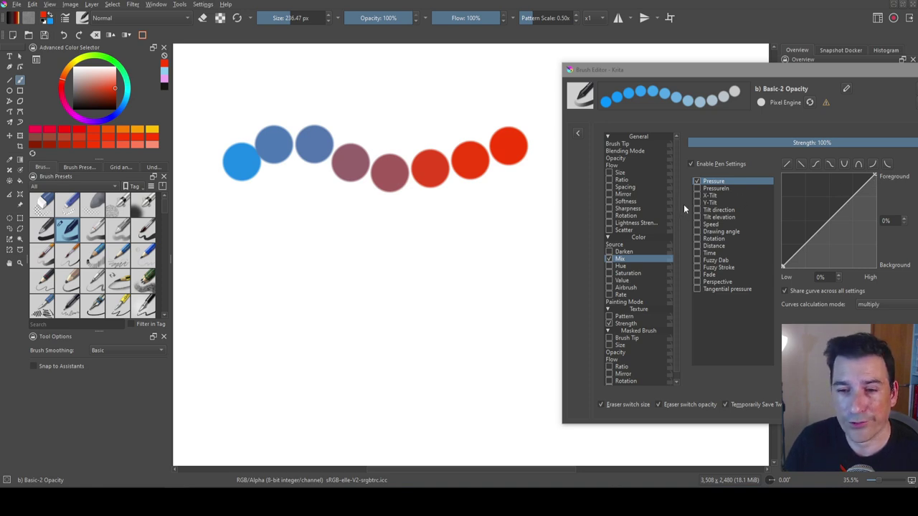
# Step: Invert the Mix pressure curve and paint a red-to-blue row of dabs
pyautogui.click(800, 165)
pyautogui.click(802, 165)
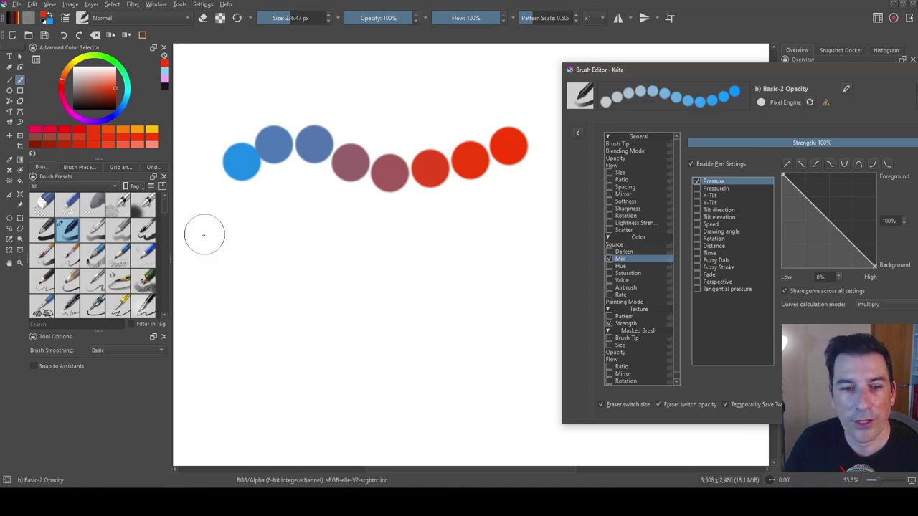
pyautogui.moveTo(227, 239)
pyautogui.mouseDown()
pyautogui.moveTo(265, 214)
pyautogui.moveTo(326, 209)
pyautogui.moveTo(421, 253)
pyautogui.moveTo(464, 260)
pyautogui.moveTo(499, 253)
pyautogui.moveTo(526, 233)
pyautogui.mouseUp()
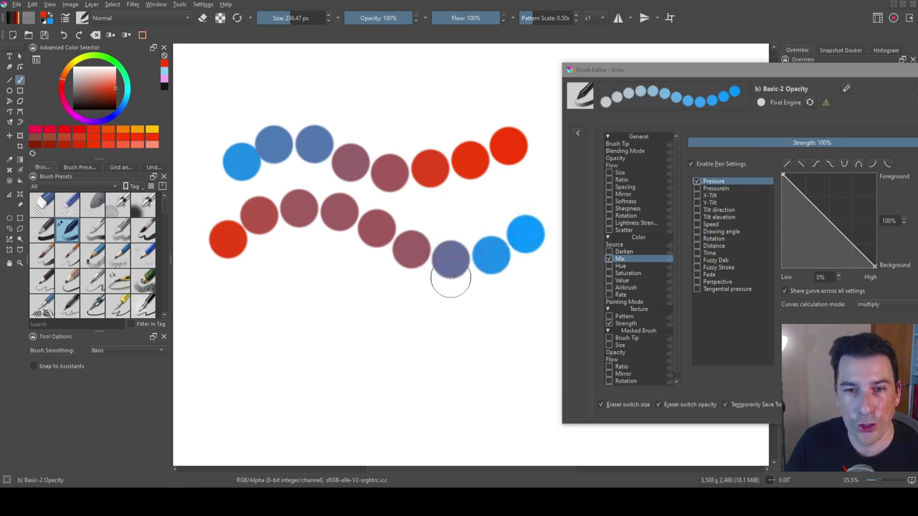
# Step: Clear the canvas and enable Hue variation driven by Fuzzy Dab instead of Pressure
pyautogui.press('Delete')
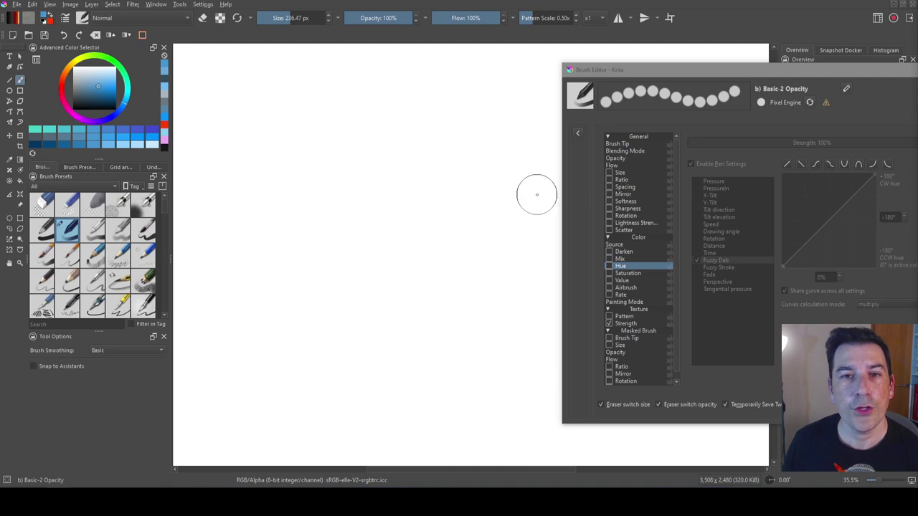
pyautogui.click(635, 245)
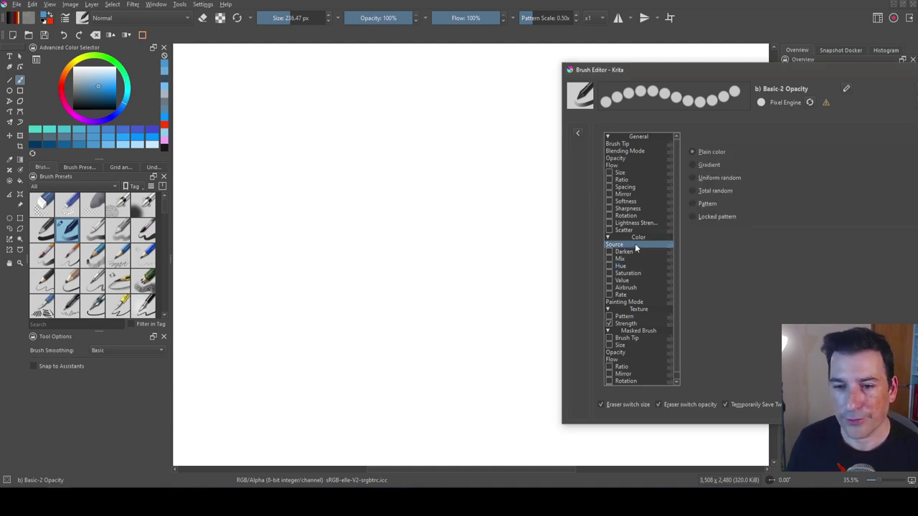
pyautogui.click(624, 266)
pyautogui.click(698, 261)
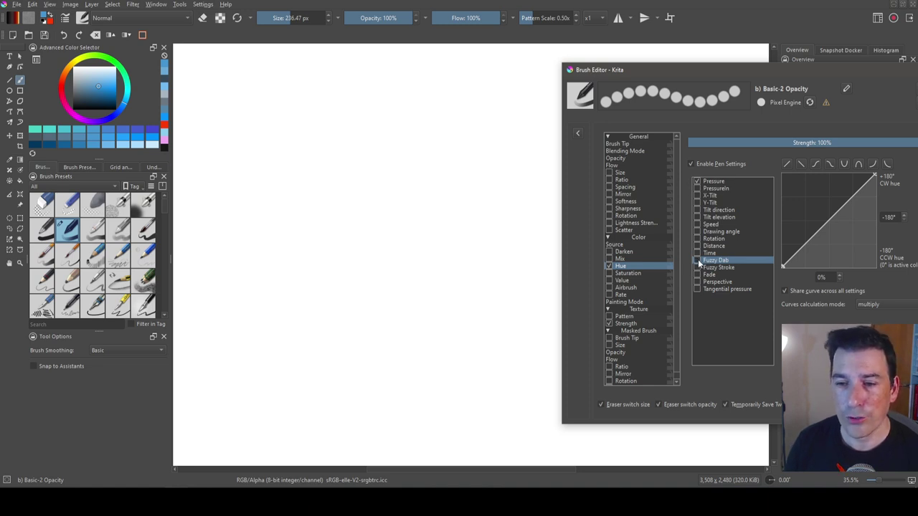
pyautogui.click(697, 261)
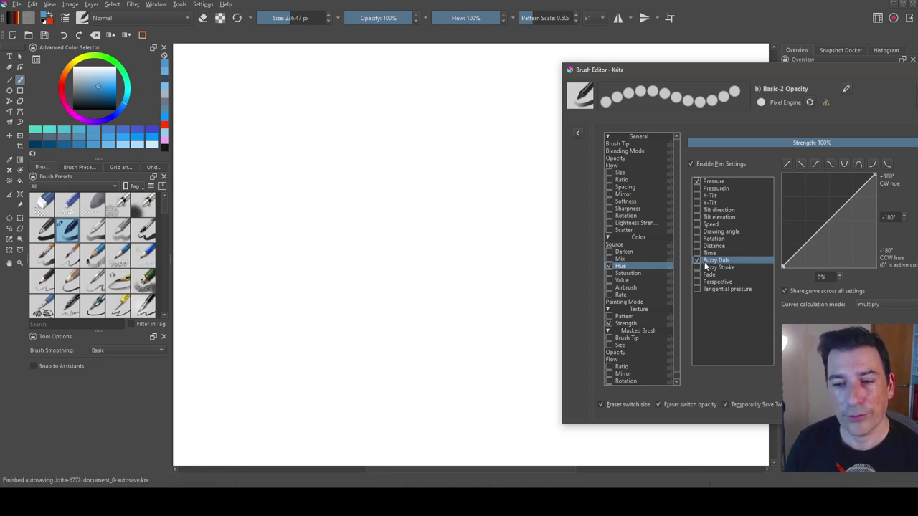
pyautogui.click(697, 182)
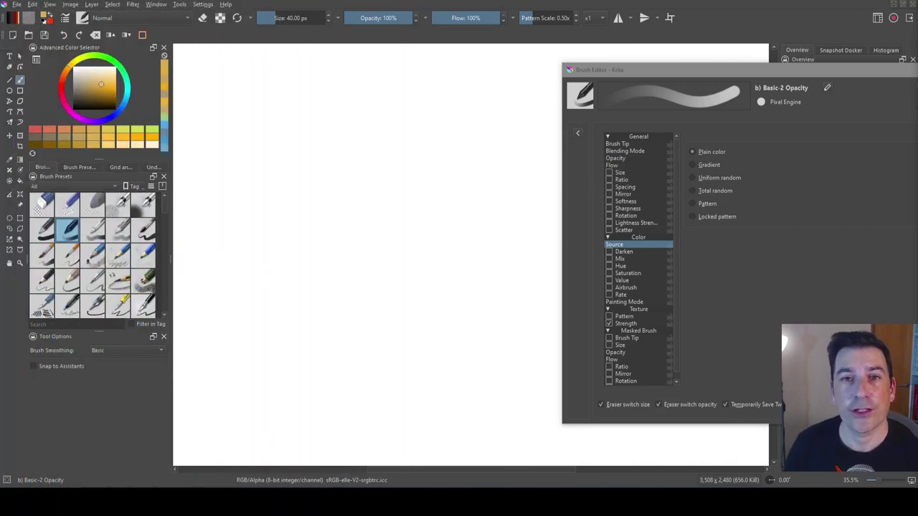
# Step: Use Gradient as colour source with a cyan foreground and chosen gradient, then paint two strokes
pyautogui.click(693, 165)
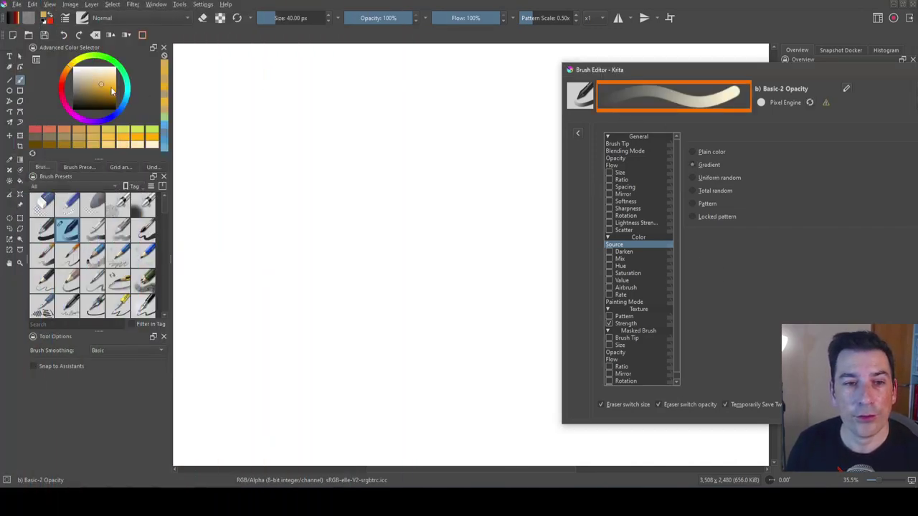
pyautogui.moveTo(111, 91); pyautogui.dragTo(99, 81)
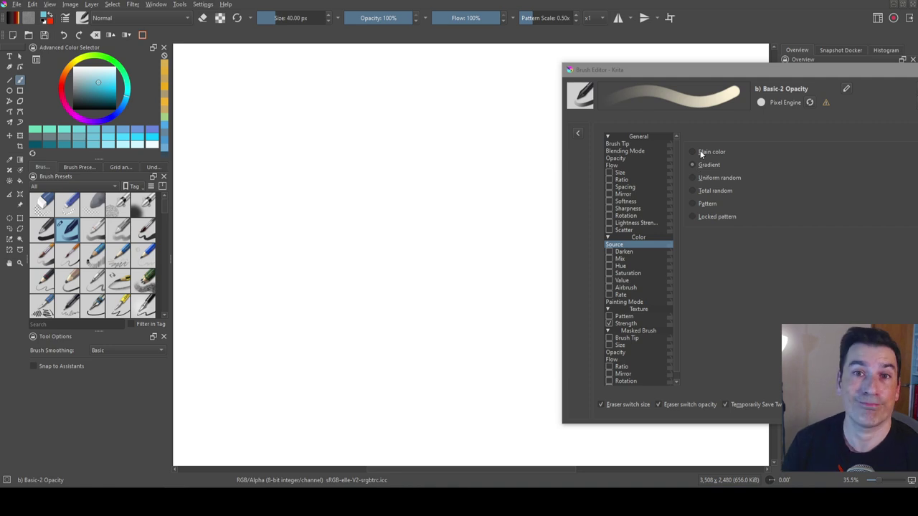
pyautogui.click(13, 20)
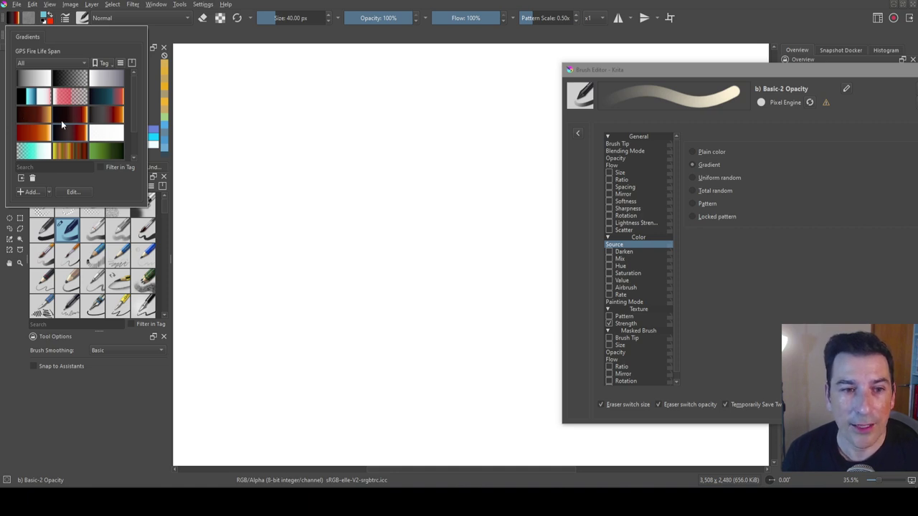
pyautogui.click(108, 99)
pyautogui.moveTo(219, 101)
pyautogui.mouseDown()
pyautogui.moveTo(319, 115)
pyautogui.moveTo(528, 106)
pyautogui.mouseUp()
pyautogui.moveTo(450, 162); pyautogui.dragTo(284, 153)
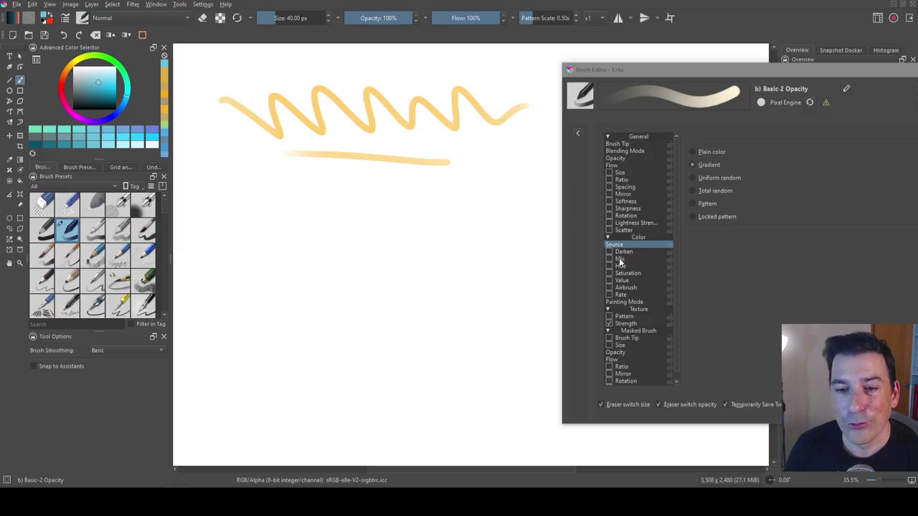
# Step: Enable Mix so pen pressure picks colours along the gradient
pyautogui.click(620, 263)
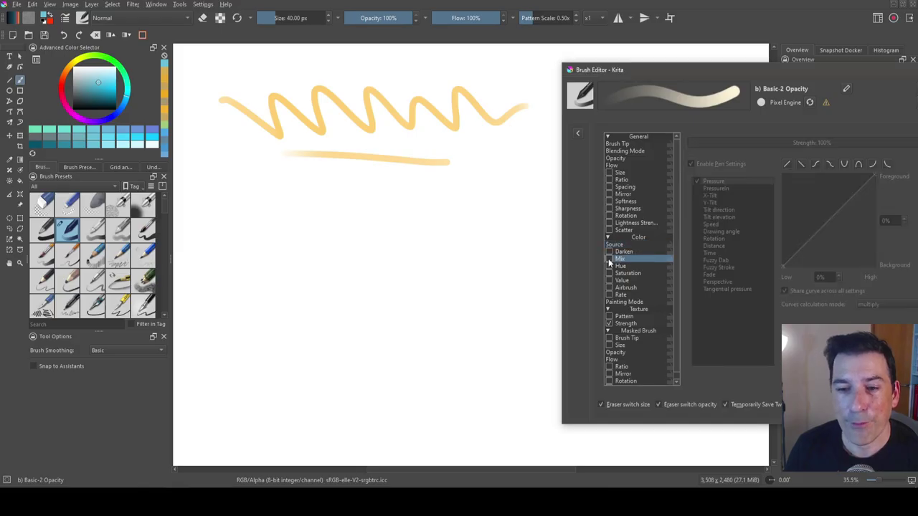
pyautogui.click(610, 260)
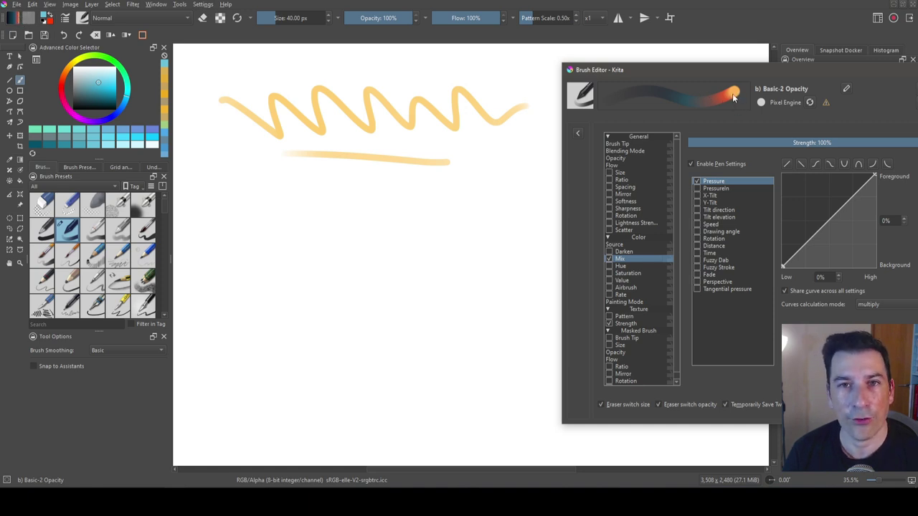
pyautogui.click(620, 159)
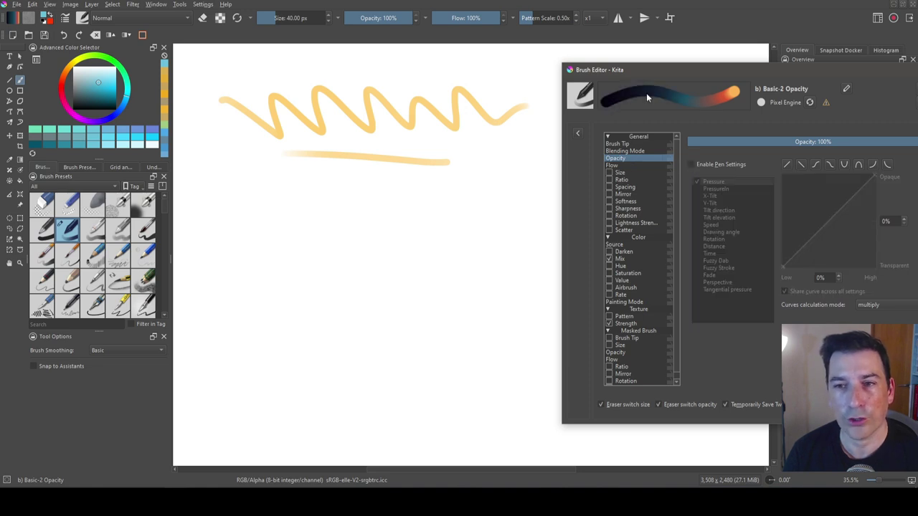
# Step: Paint a thin gradient stroke, enlarge the brush to about 167 px, and paint a thick one
pyautogui.moveTo(218, 211)
pyautogui.mouseDown()
pyautogui.moveTo(282, 195)
pyautogui.moveTo(427, 218)
pyautogui.moveTo(556, 209)
pyautogui.mouseUp()
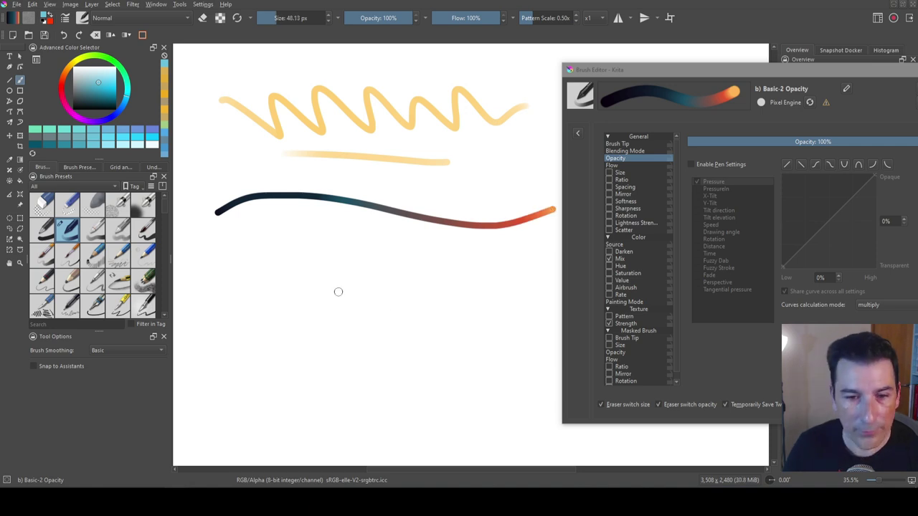
pyautogui.moveTo(338, 291); pyautogui.dragTo(387, 287)
pyautogui.moveTo(205, 284)
pyautogui.mouseDown()
pyautogui.moveTo(239, 271)
pyautogui.moveTo(495, 302)
pyautogui.moveTo(518, 294)
pyautogui.mouseUp()
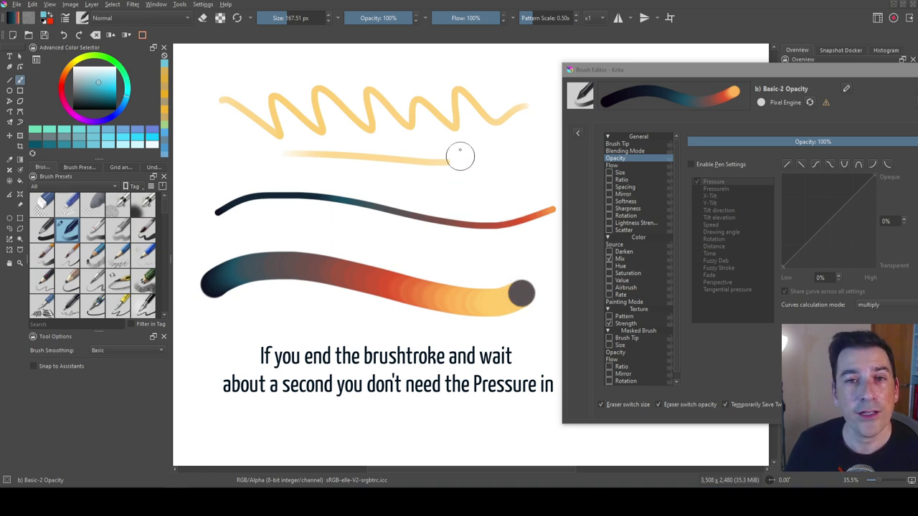
# Step: Undo the thick stroke and drive Mix by PressureIn instead of Pressure, then test
pyautogui.hotkey('ctrl', 'z')
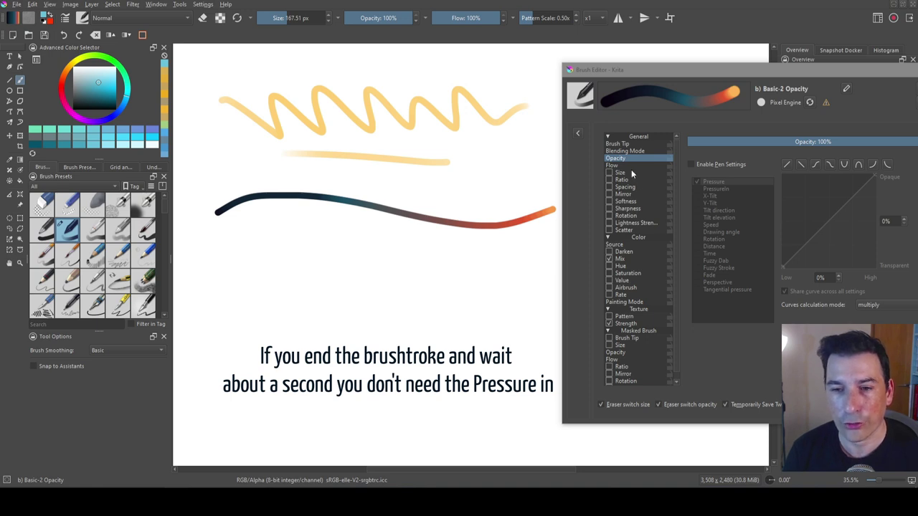
pyautogui.click(701, 189)
pyautogui.click(697, 188)
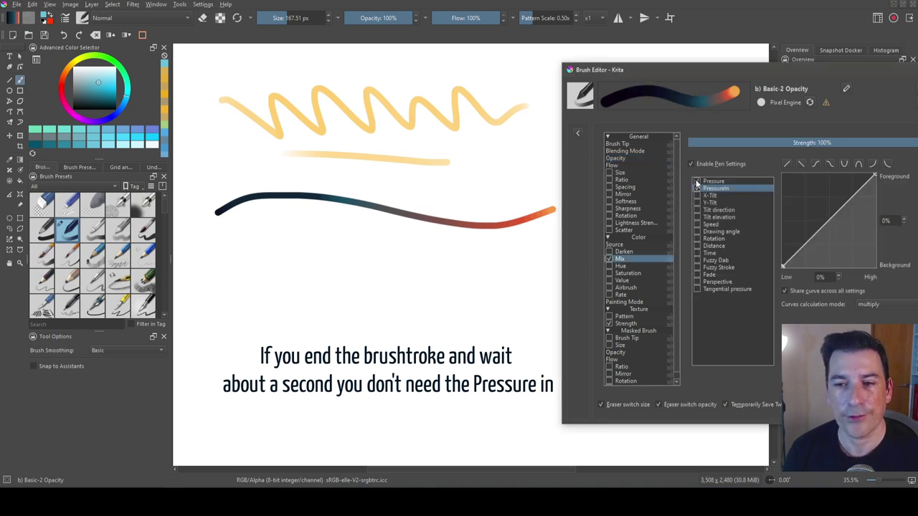
pyautogui.click(697, 181)
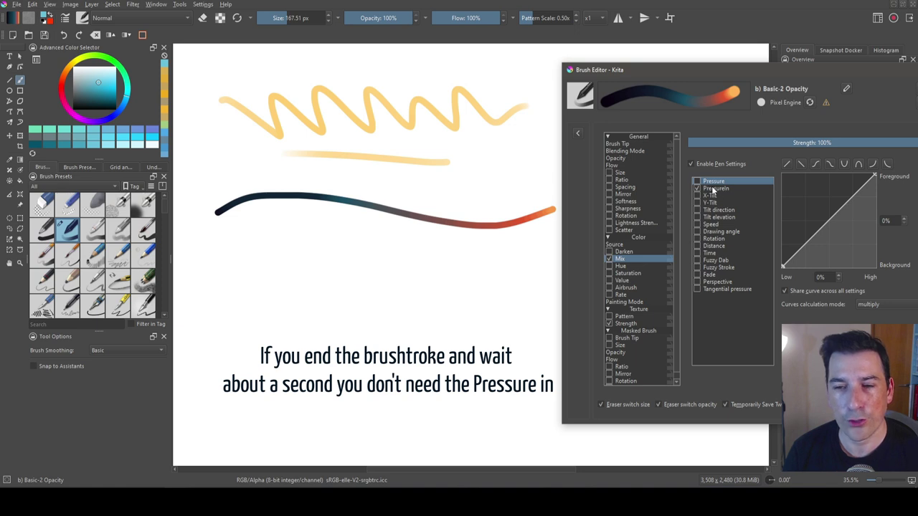
pyautogui.click(713, 190)
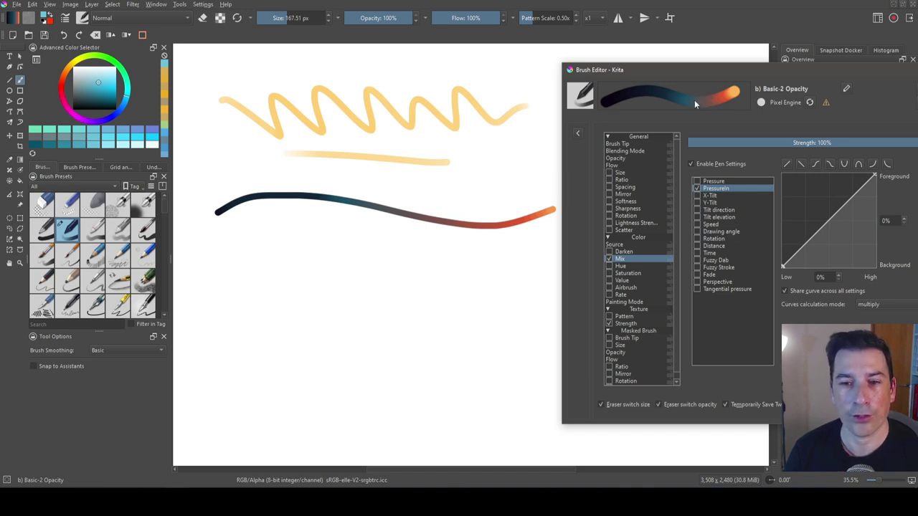
pyautogui.moveTo(205, 294)
pyautogui.mouseDown()
pyautogui.moveTo(244, 269)
pyautogui.moveTo(329, 259)
pyautogui.moveTo(548, 288)
pyautogui.mouseUp()
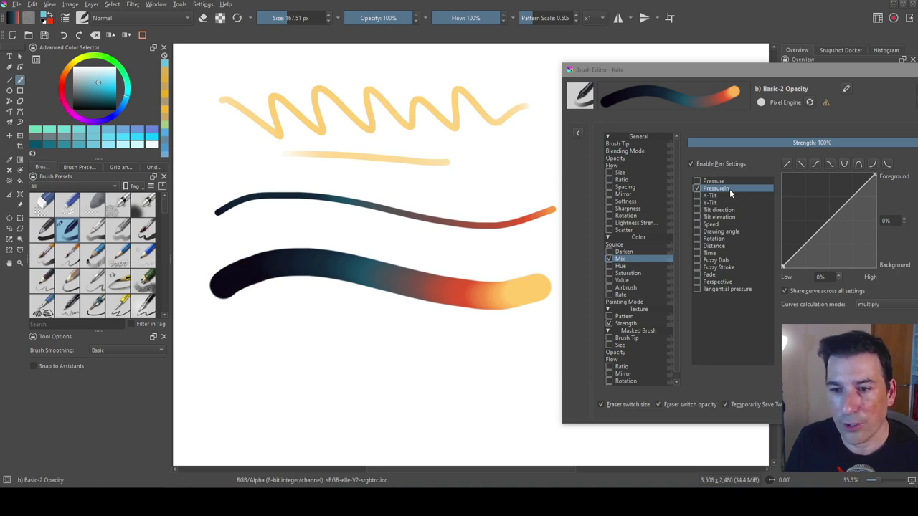
# Step: Reverse the Mix curve and bow it convex, testing a yellow-to-dark stroke, then clear
pyautogui.click(800, 164)
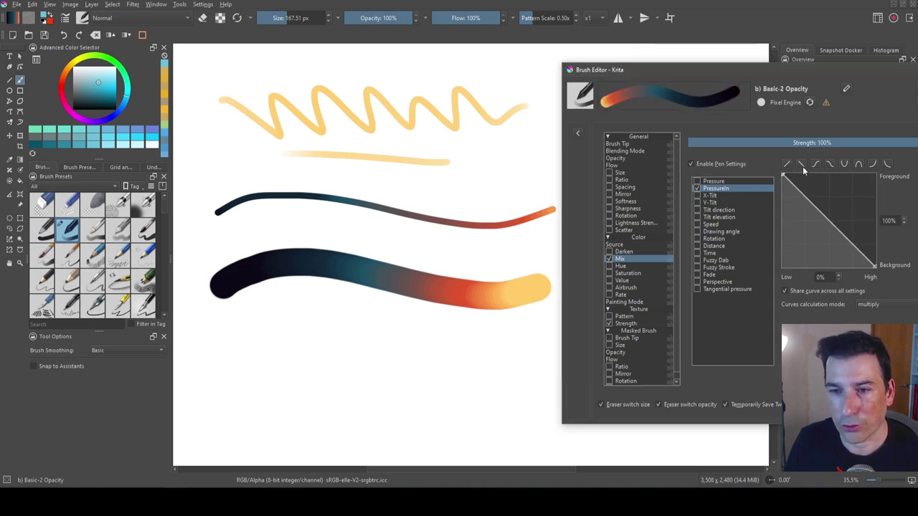
pyautogui.press('Delete')
pyautogui.moveTo(219, 143)
pyautogui.mouseDown()
pyautogui.moveTo(327, 124)
pyautogui.moveTo(413, 127)
pyautogui.moveTo(452, 140)
pyautogui.mouseUp()
pyautogui.press('Delete')
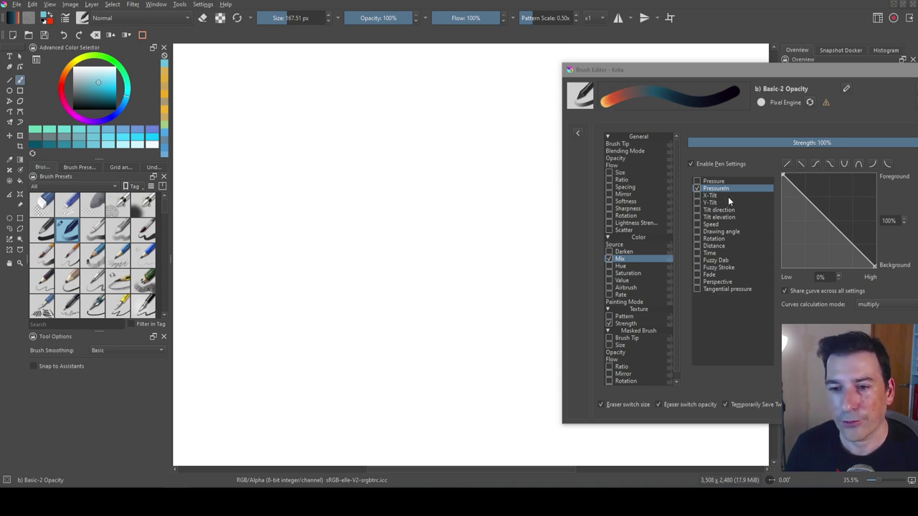
pyautogui.moveTo(810, 204); pyautogui.dragTo(829, 181)
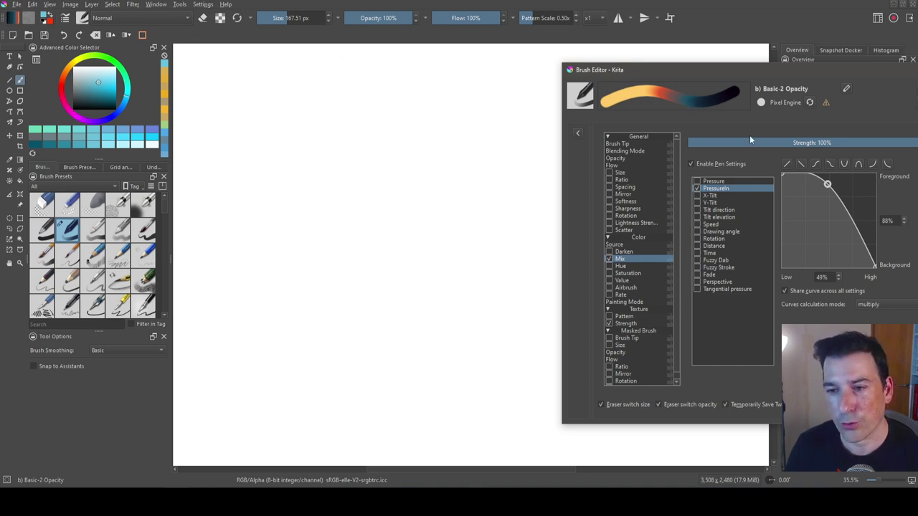
pyautogui.click(826, 184)
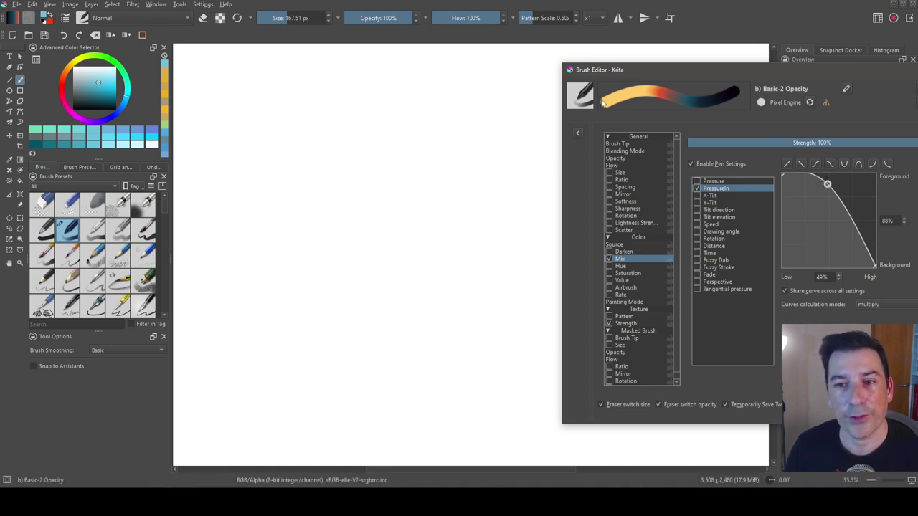
pyautogui.moveTo(222, 114); pyautogui.dragTo(412, 405)
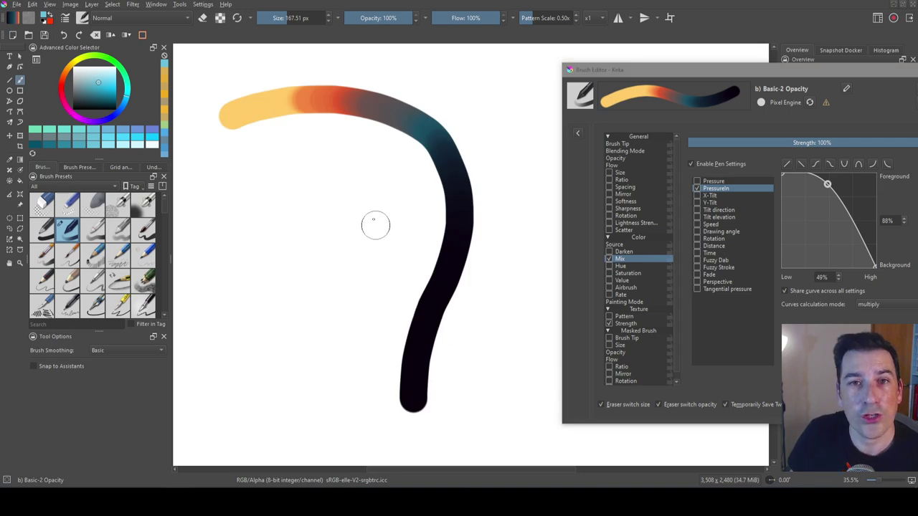
pyautogui.press('Delete')
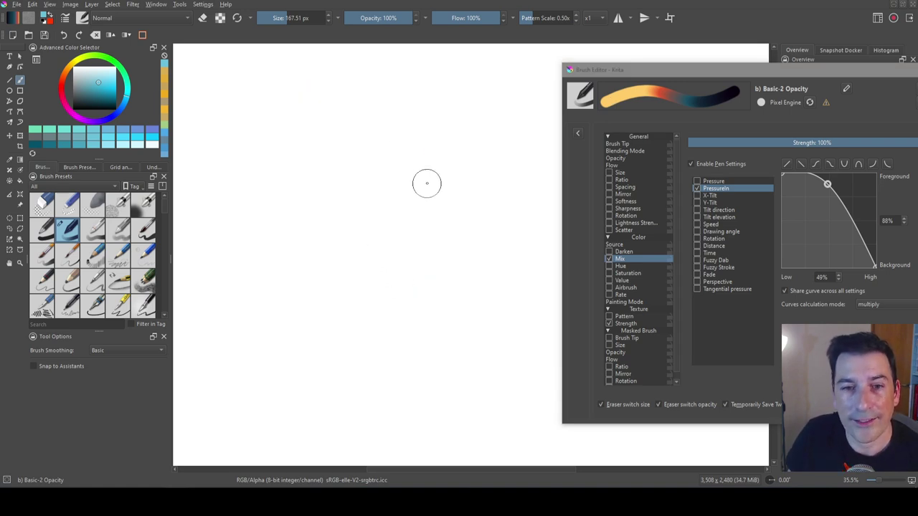
# Step: Turn on Scatter, test it, and reduce the scatter amount
pyautogui.click(609, 230)
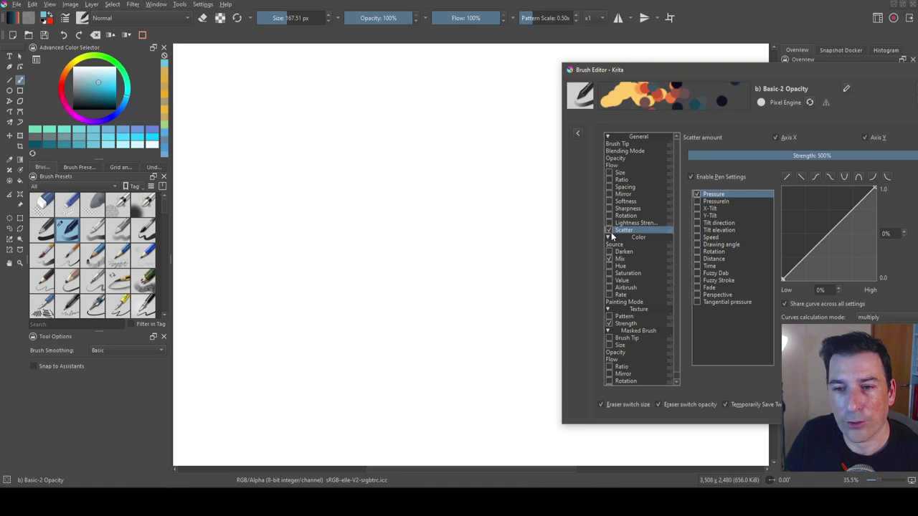
pyautogui.moveTo(473, 127)
pyautogui.mouseDown()
pyautogui.moveTo(444, 121)
pyautogui.moveTo(359, 144)
pyautogui.moveTo(301, 186)
pyautogui.moveTo(345, 183)
pyautogui.moveTo(445, 144)
pyautogui.moveTo(286, 179)
pyautogui.mouseUp()
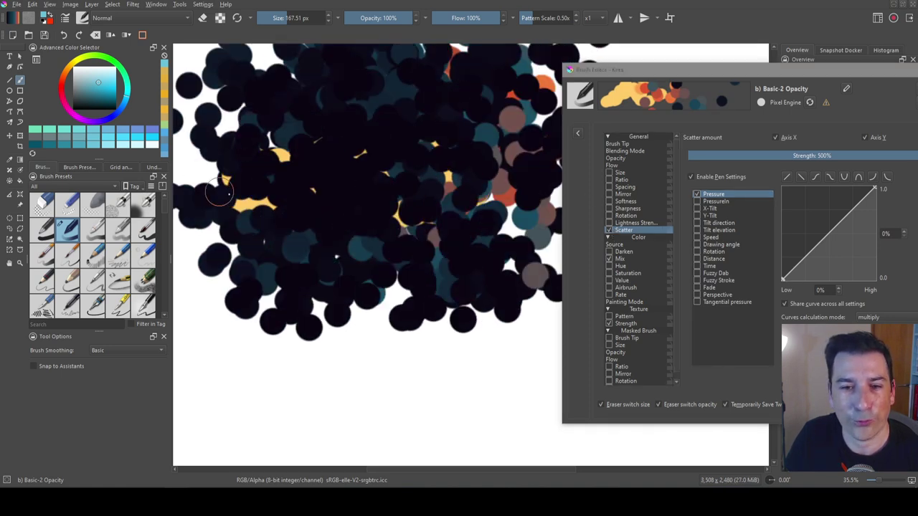
pyautogui.hotkey('ctrl', 'z')
pyautogui.click(633, 233)
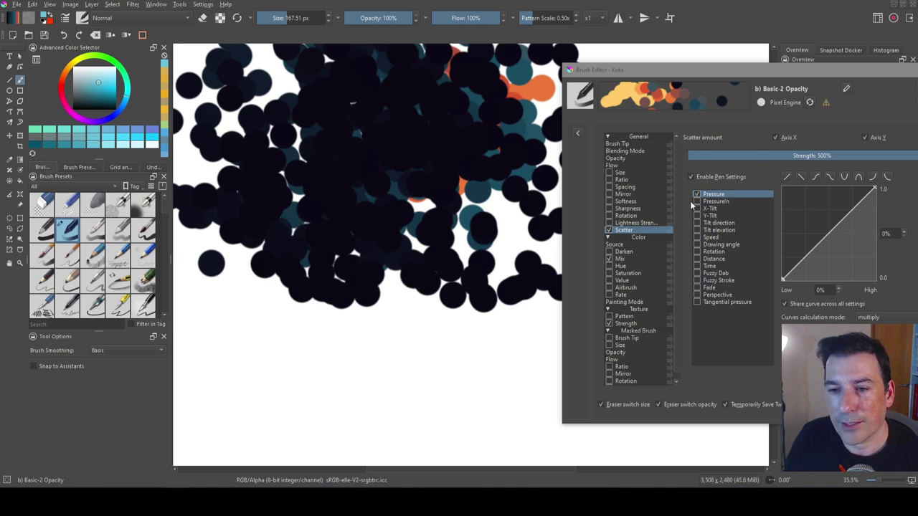
pyautogui.moveTo(758, 156)
pyautogui.mouseDown()
pyautogui.moveTo(711, 155)
pyautogui.moveTo(722, 155)
pyautogui.mouseUp()
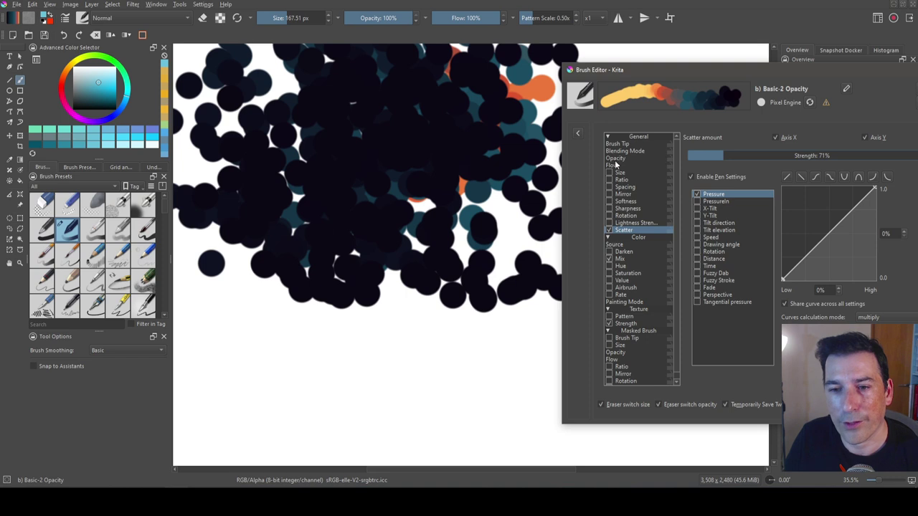
# Step: Make size respond to pressure, clear the canvas, and paint tall vertical and diagonal strokes
pyautogui.click(620, 173)
pyautogui.click(609, 174)
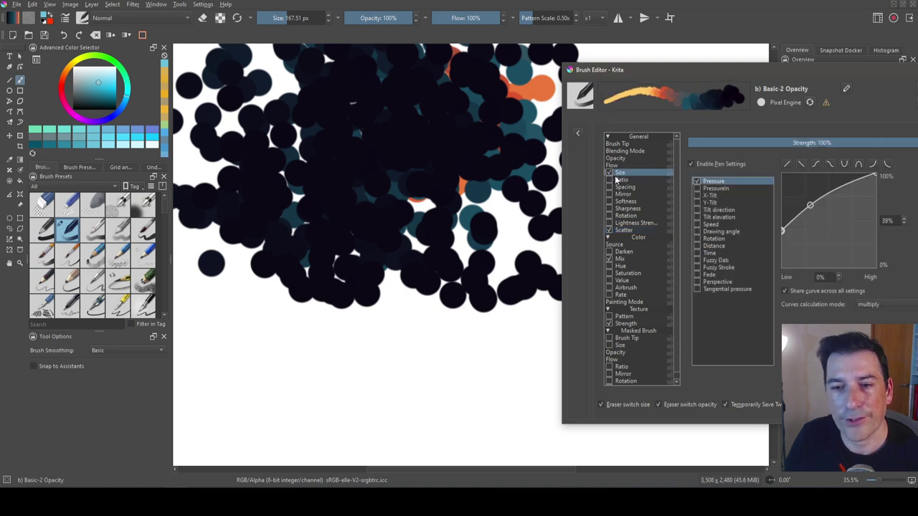
pyautogui.press('Delete')
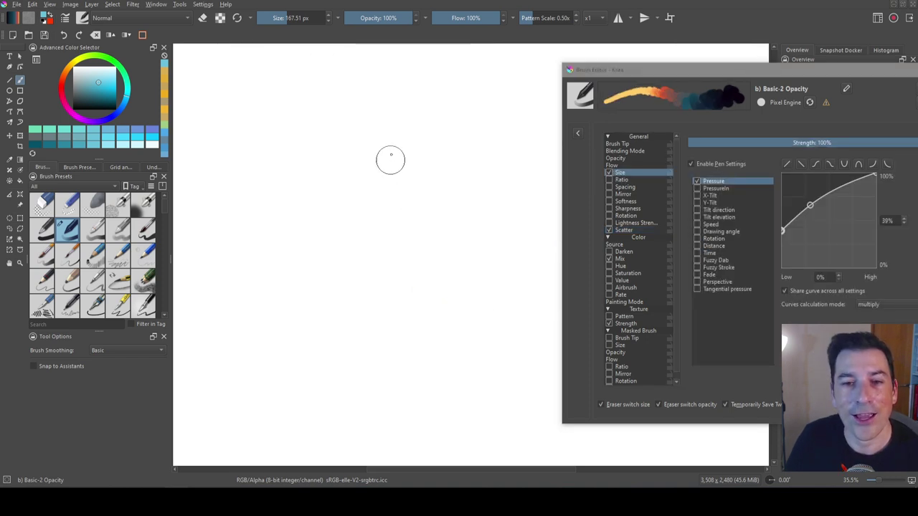
pyautogui.moveTo(423, 76)
pyautogui.mouseDown()
pyautogui.moveTo(414, 325)
pyautogui.moveTo(418, 460)
pyautogui.mouseUp()
pyautogui.moveTo(420, 86); pyautogui.dragTo(430, 459)
pyautogui.moveTo(391, 104)
pyautogui.mouseDown()
pyautogui.moveTo(334, 385)
pyautogui.moveTo(337, 462)
pyautogui.mouseUp()
# Step: Enable pressure-driven Softness and switch the tip to a Soft mask with flat-then-steep falloff
pyautogui.moveTo(355, 108); pyautogui.dragTo(274, 463)
pyautogui.click(619, 203)
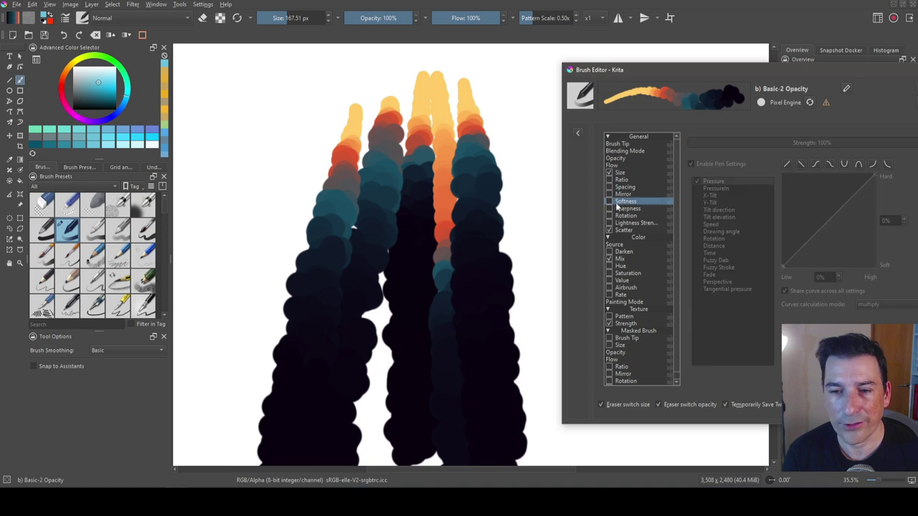
pyautogui.click(609, 203)
pyautogui.click(621, 144)
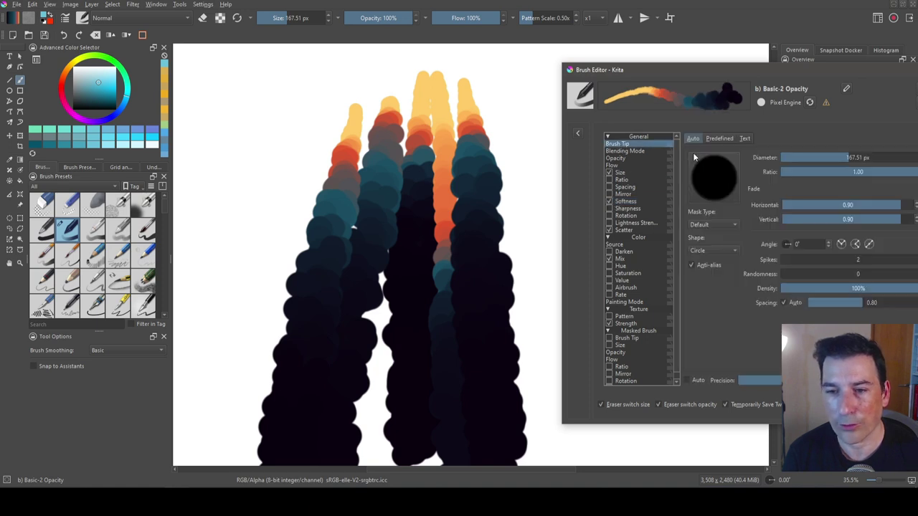
pyautogui.click(711, 225)
pyautogui.click(716, 235)
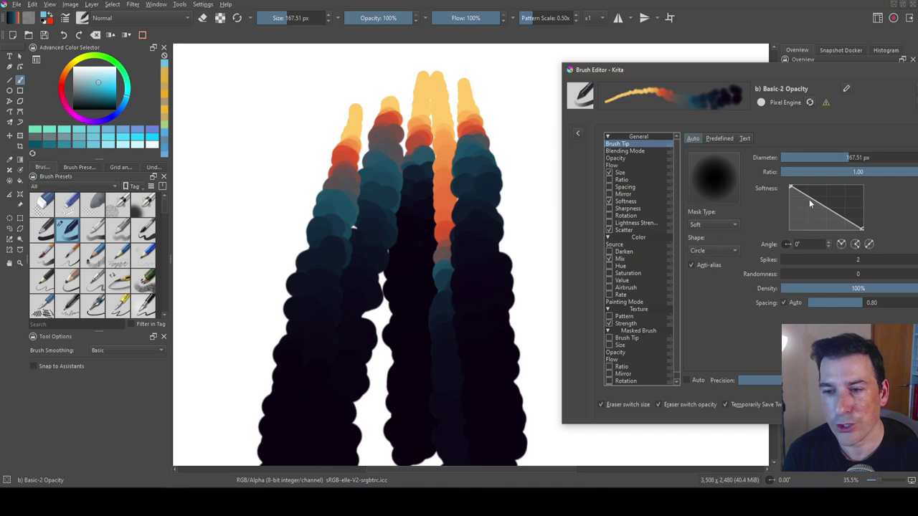
pyautogui.moveTo(809, 203); pyautogui.dragTo(847, 194)
# Step: Reset the Softness pressure curve and bow it upward
pyautogui.click(624, 203)
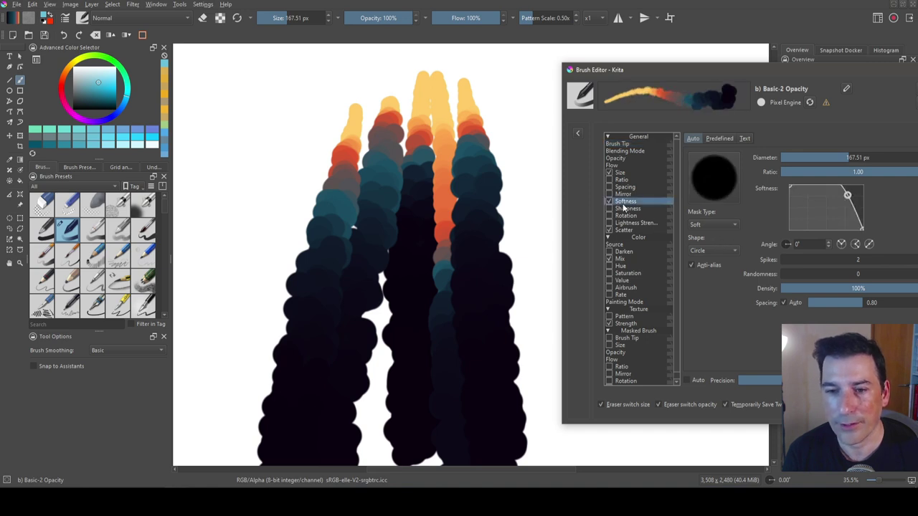
pyautogui.click(801, 165)
pyautogui.moveTo(834, 225); pyautogui.dragTo(831, 203)
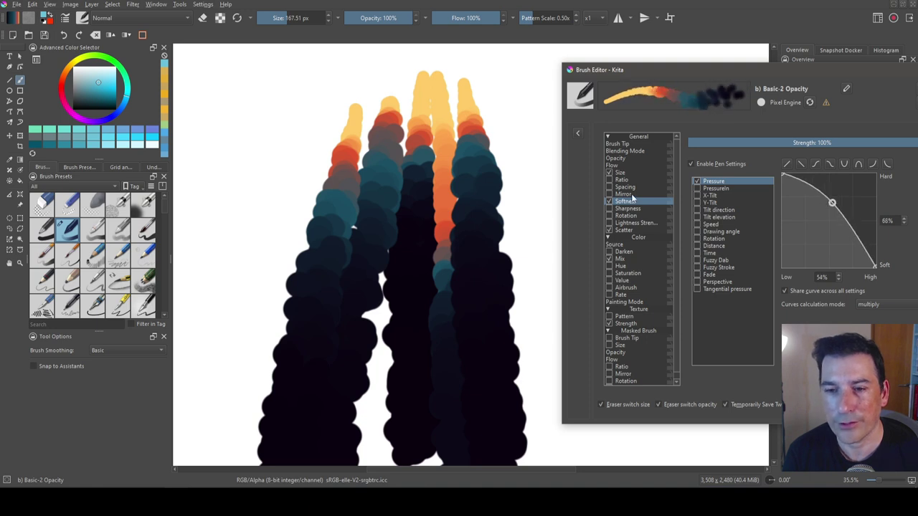
# Step: Shape the Size pressure curve into an S-curve and test with long strokes down the left
pyautogui.click(621, 173)
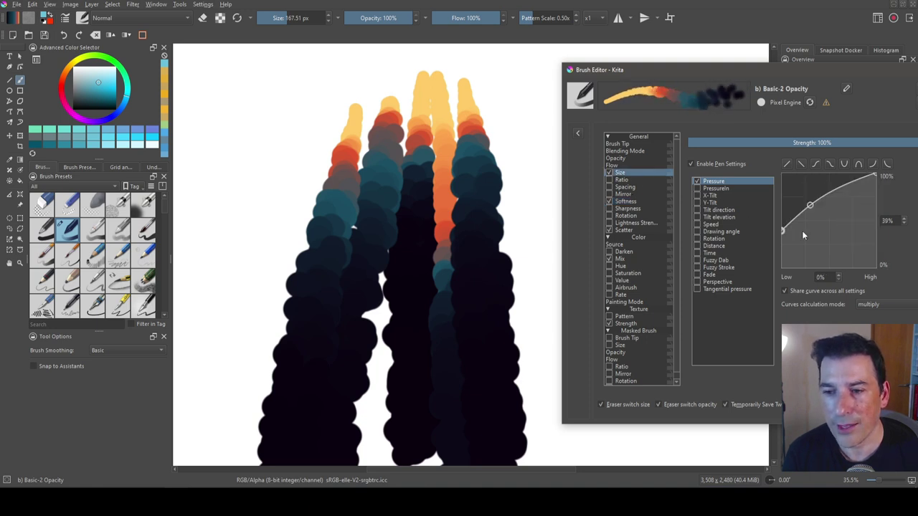
pyautogui.moveTo(783, 231); pyautogui.dragTo(782, 248)
pyautogui.moveTo(810, 205)
pyautogui.mouseDown()
pyautogui.moveTo(812, 237)
pyautogui.moveTo(845, 187)
pyautogui.mouseUp()
pyautogui.moveTo(814, 237)
pyautogui.mouseDown()
pyautogui.moveTo(810, 225)
pyautogui.moveTo(782, 236)
pyautogui.mouseUp()
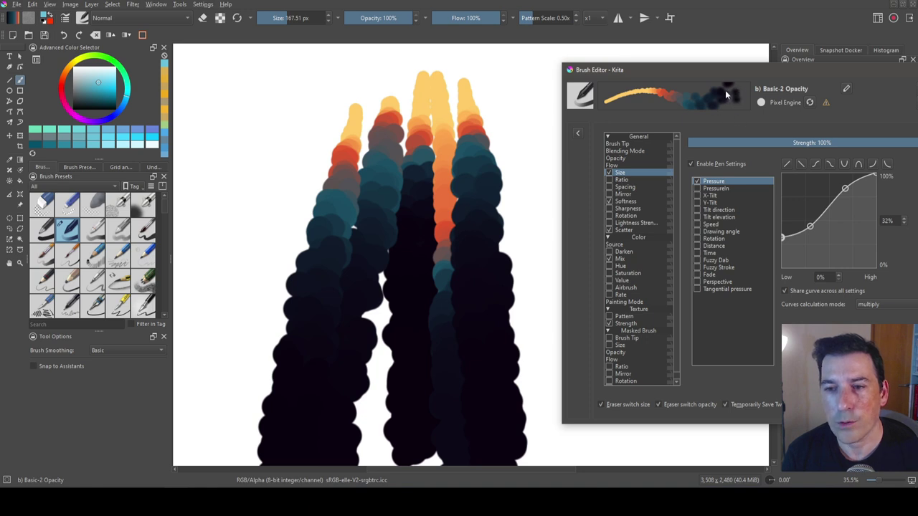
pyautogui.moveTo(288, 79)
pyautogui.mouseDown()
pyautogui.moveTo(272, 157)
pyautogui.moveTo(200, 458)
pyautogui.mouseUp()
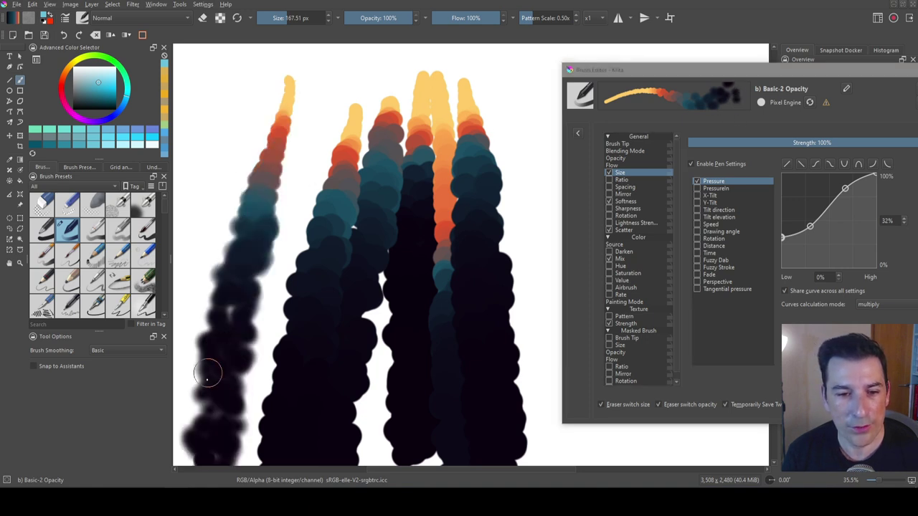
pyautogui.moveTo(303, 92)
pyautogui.mouseDown()
pyautogui.moveTo(292, 188)
pyautogui.moveTo(221, 446)
pyautogui.mouseUp()
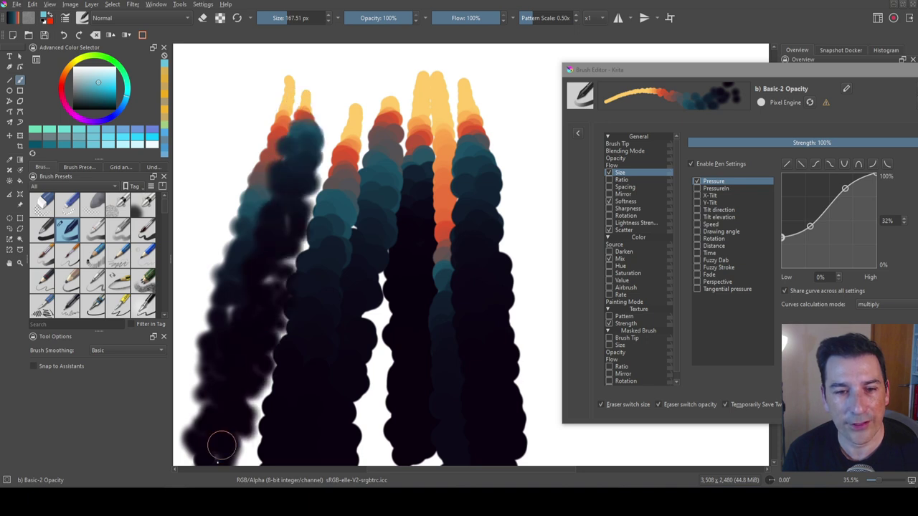
# Step: Tighten spacing to 0.32, test a tall stroke, clear the canvas, and enlarge the brush to 273.05 px
pyautogui.click(618, 144)
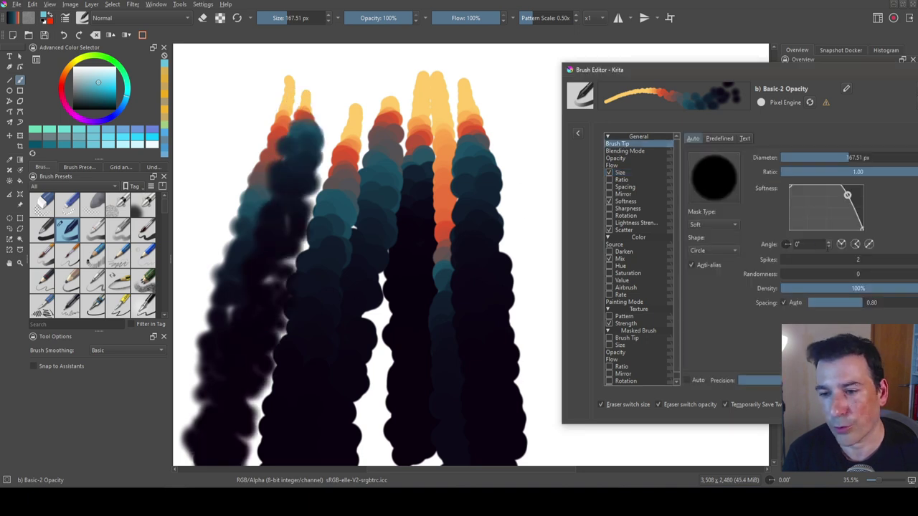
pyautogui.moveTo(862, 303); pyautogui.dragTo(851, 304)
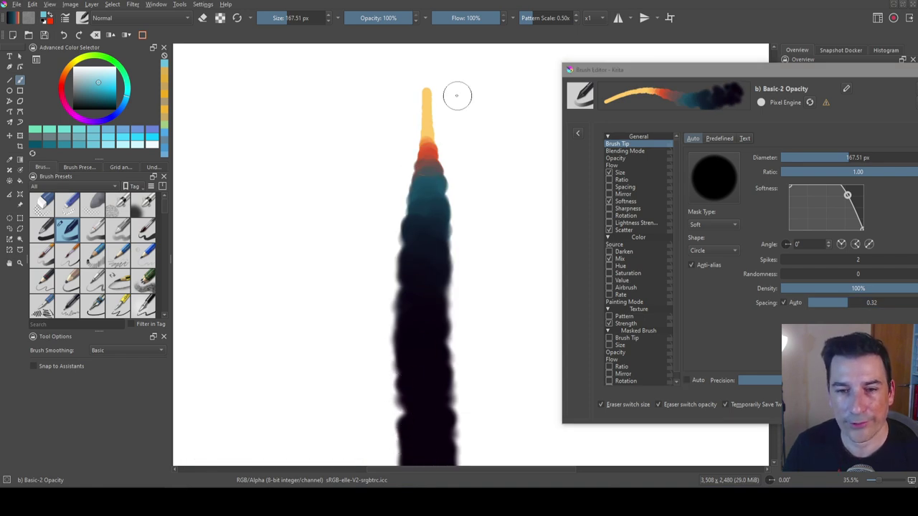
pyautogui.moveTo(456, 95)
pyautogui.mouseDown()
pyautogui.moveTo(448, 399)
pyautogui.moveTo(449, 458)
pyautogui.mouseUp()
pyautogui.press('Delete')
pyautogui.press(']')
pyautogui.press(']')
pyautogui.press(']')
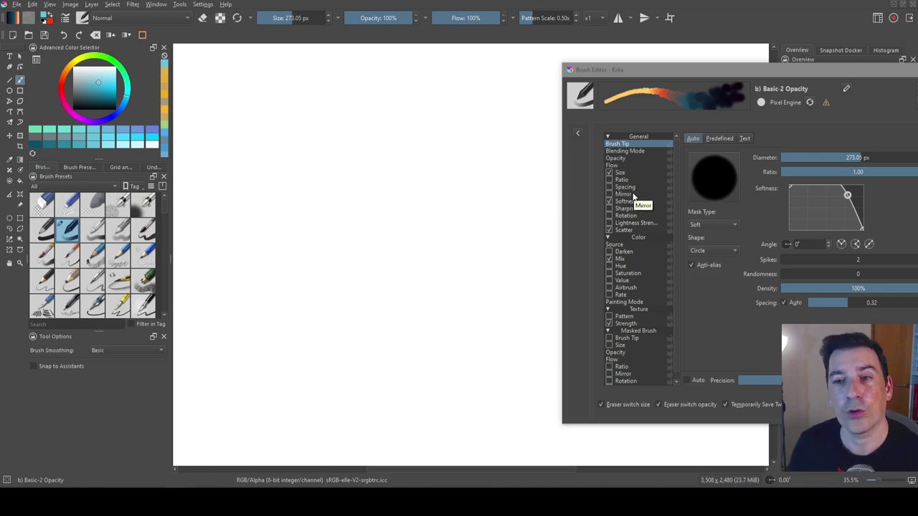
# Step: Drive the colour mix by Fade instead of PressureIn, with a 211 px fade length
pyautogui.click(619, 260)
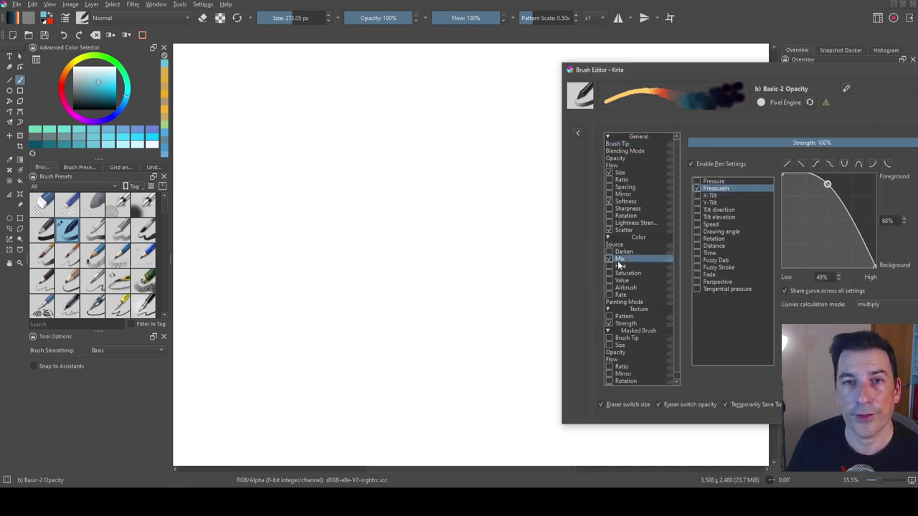
pyautogui.click(697, 277)
pyautogui.click(697, 190)
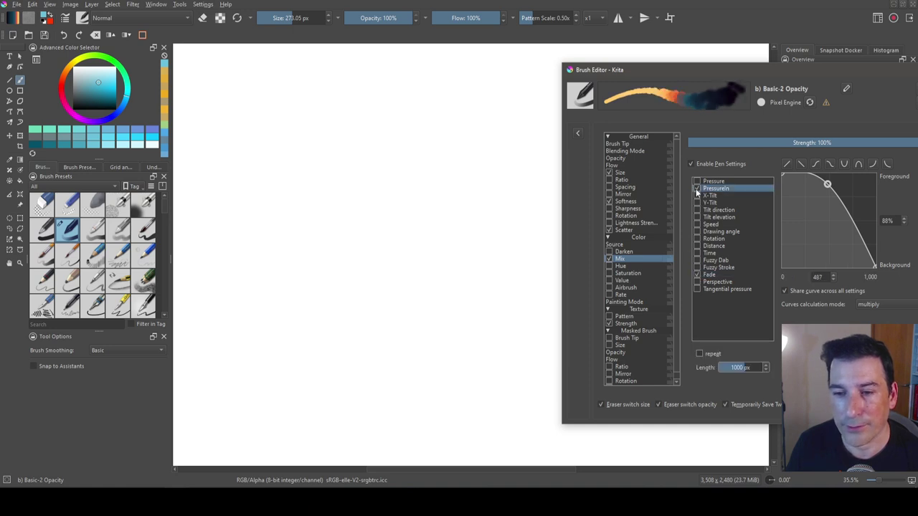
pyautogui.click(697, 189)
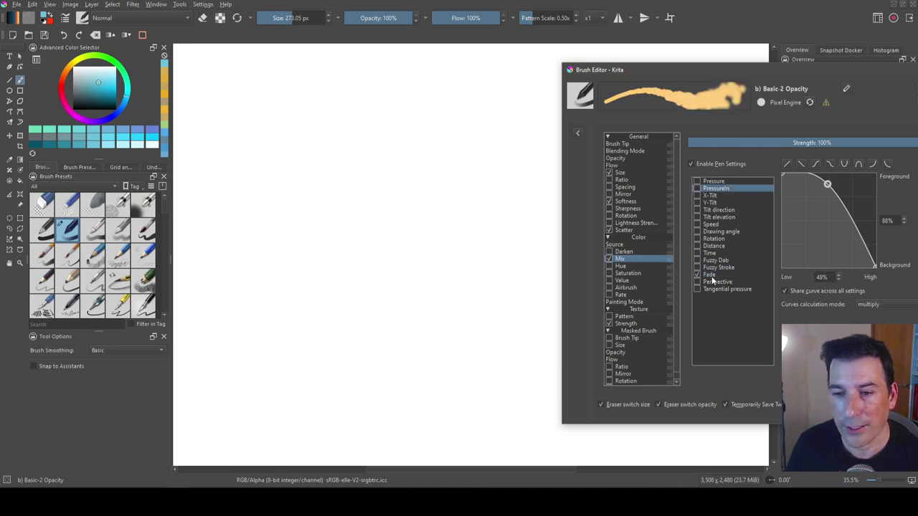
pyautogui.click(711, 277)
pyautogui.moveTo(746, 367); pyautogui.dragTo(731, 367)
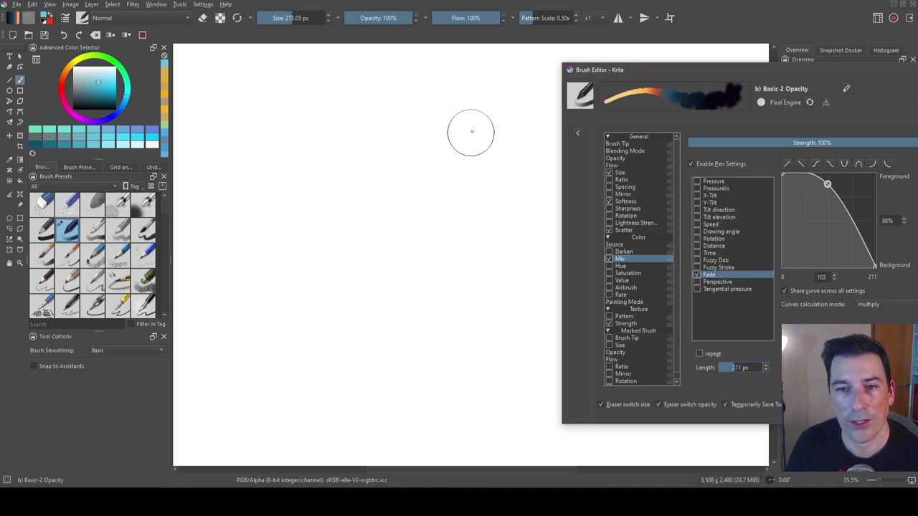
# Step: Paint six vertical orange-to-black fading strokes across the canvas, moving leftward
pyautogui.moveTo(509, 78)
pyautogui.mouseDown()
pyautogui.moveTo(495, 389)
pyautogui.moveTo(502, 459)
pyautogui.mouseUp()
pyautogui.moveTo(470, 78); pyautogui.dragTo(436, 459)
pyautogui.moveTo(436, 77); pyautogui.dragTo(380, 482)
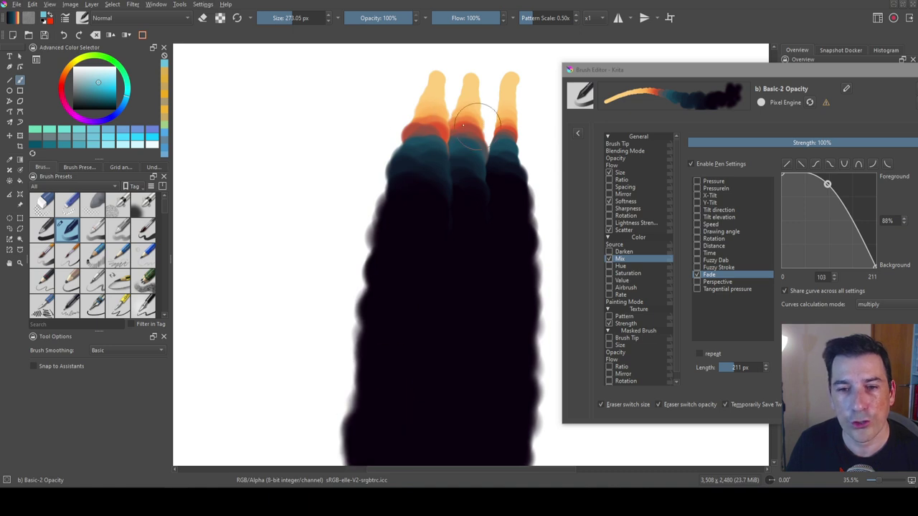
pyautogui.moveTo(410, 79); pyautogui.dragTo(330, 477)
pyautogui.moveTo(381, 86); pyautogui.dragTo(256, 446)
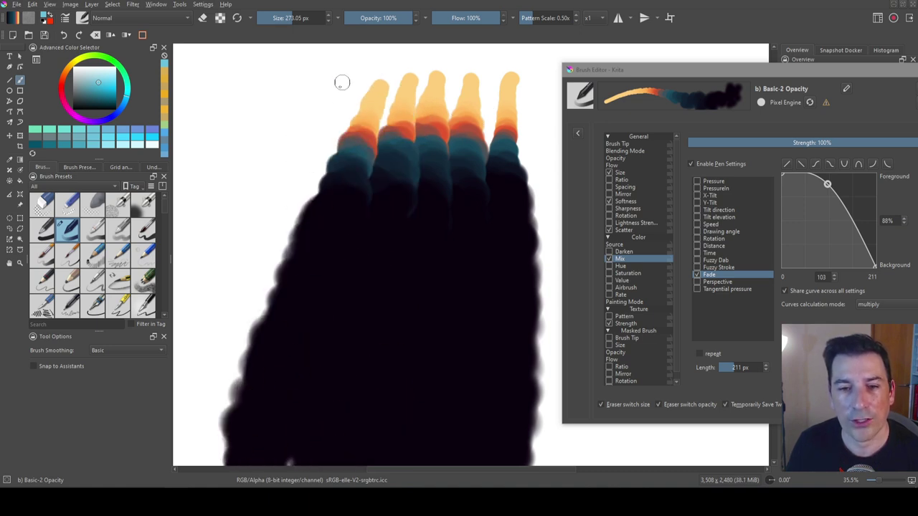
pyautogui.moveTo(342, 82); pyautogui.dragTo(190, 463)
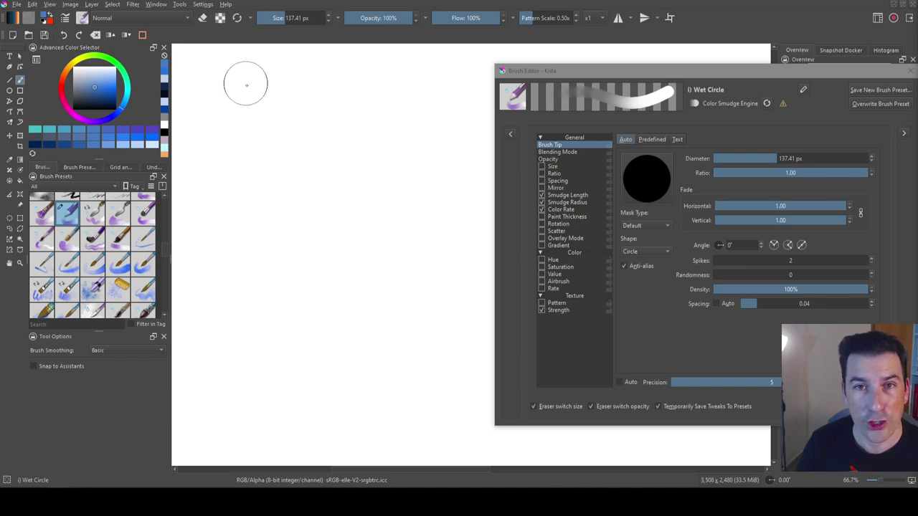
# Step: Enable Gradient for Wet Circle, paint a grey-teal-orange test stroke, and set a descending curve
pyautogui.click(558, 245)
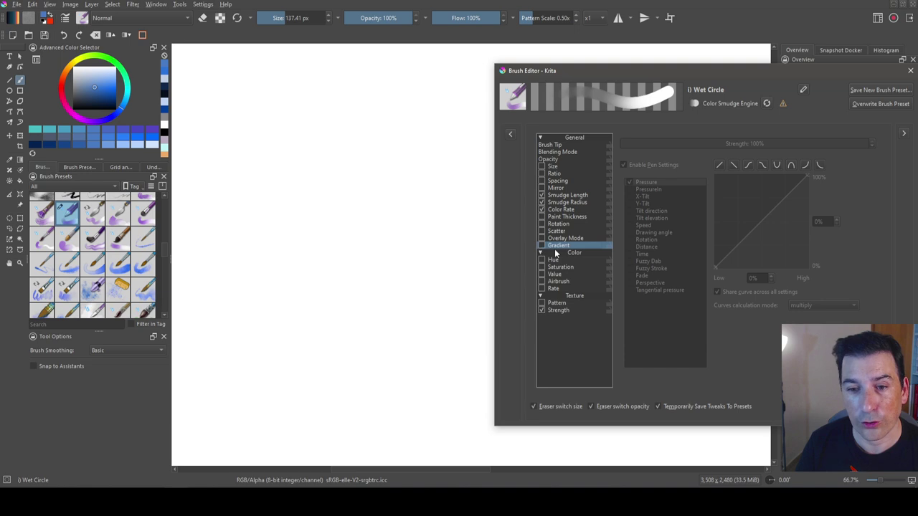
pyautogui.click(541, 246)
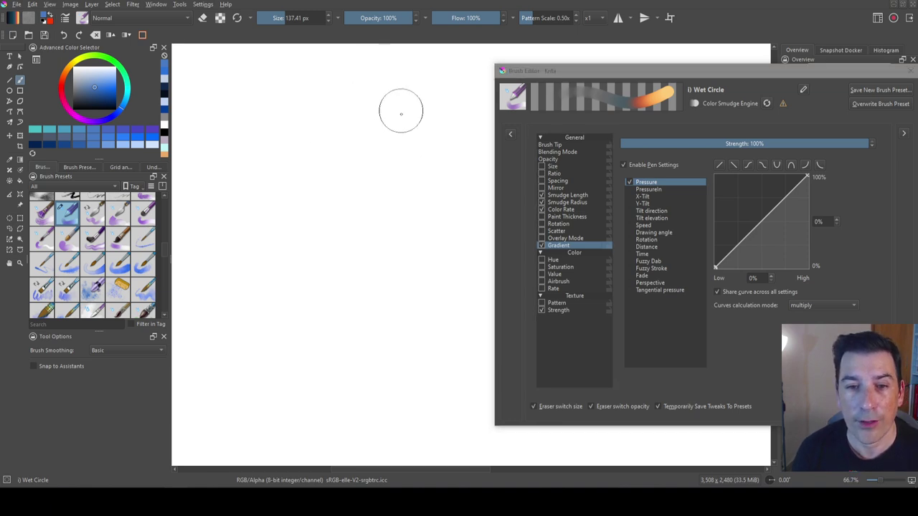
pyautogui.moveTo(380, 131)
pyautogui.mouseDown()
pyautogui.moveTo(363, 79)
pyautogui.moveTo(403, 139)
pyautogui.moveTo(409, 172)
pyautogui.moveTo(358, 232)
pyautogui.moveTo(385, 384)
pyautogui.mouseUp()
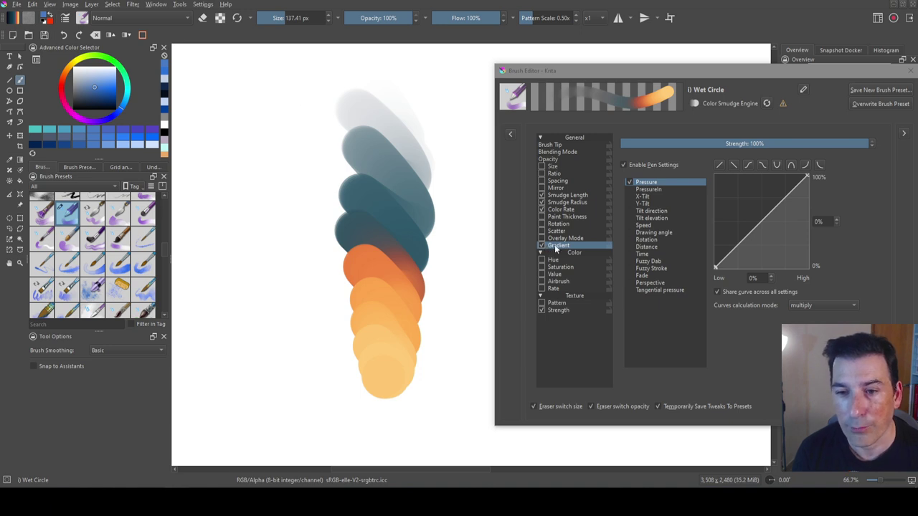
pyautogui.click(734, 165)
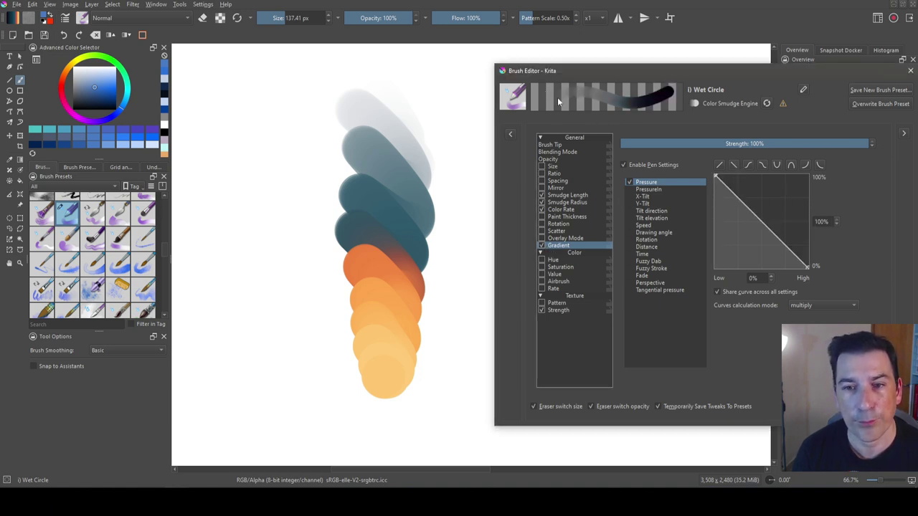
# Step: Turn on the new smudge algorithm, reshape Opacity and Color Rate curves, and paint an orange-red stroke
pyautogui.click(572, 195)
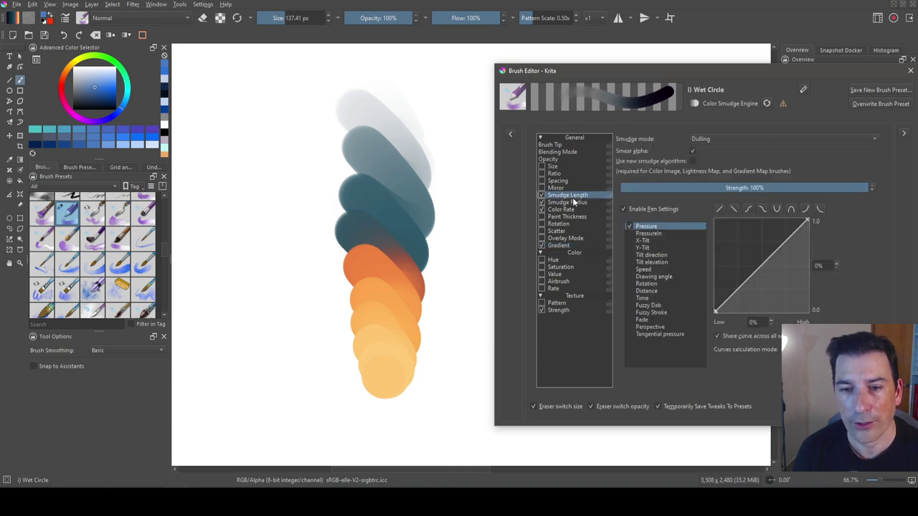
pyautogui.click(692, 161)
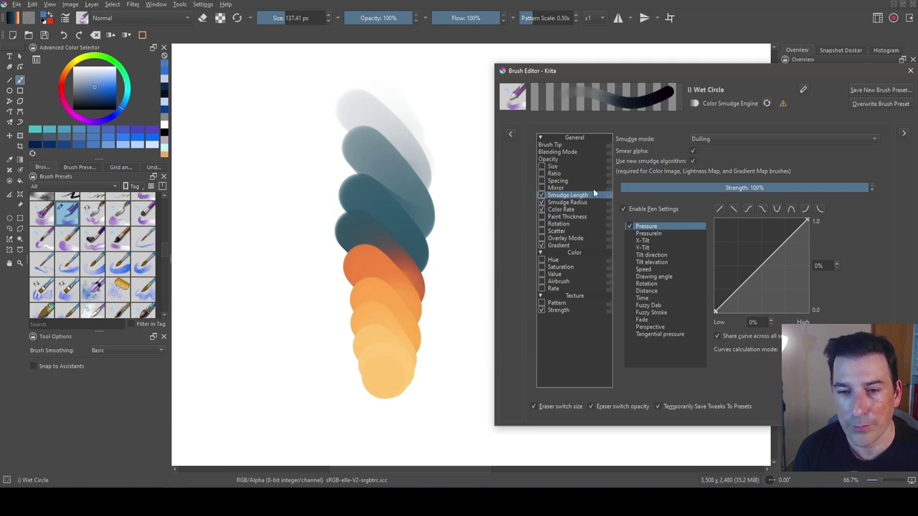
pyautogui.click(552, 159)
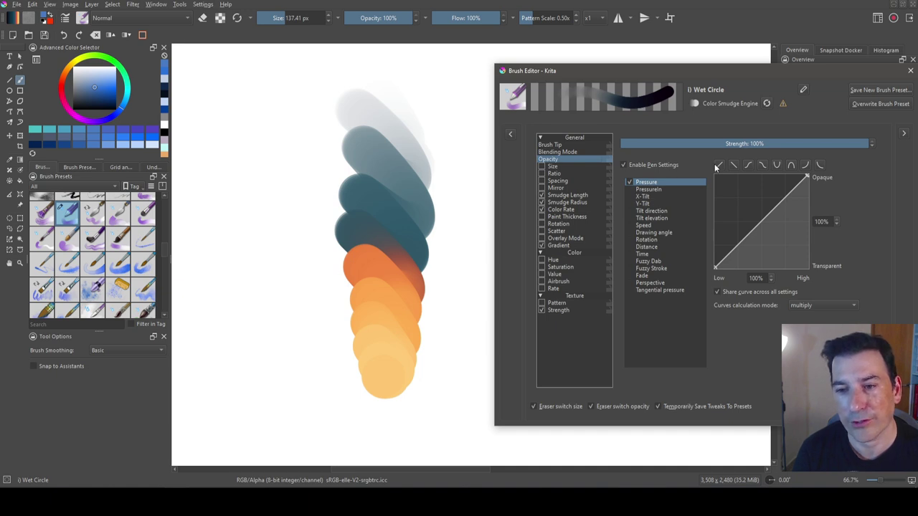
pyautogui.moveTo(714, 269); pyautogui.dragTo(707, 186)
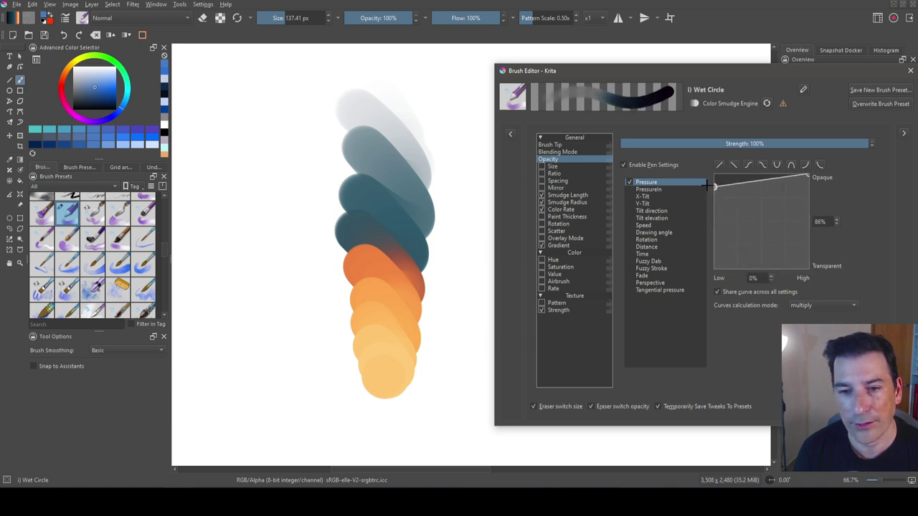
pyautogui.click(563, 208)
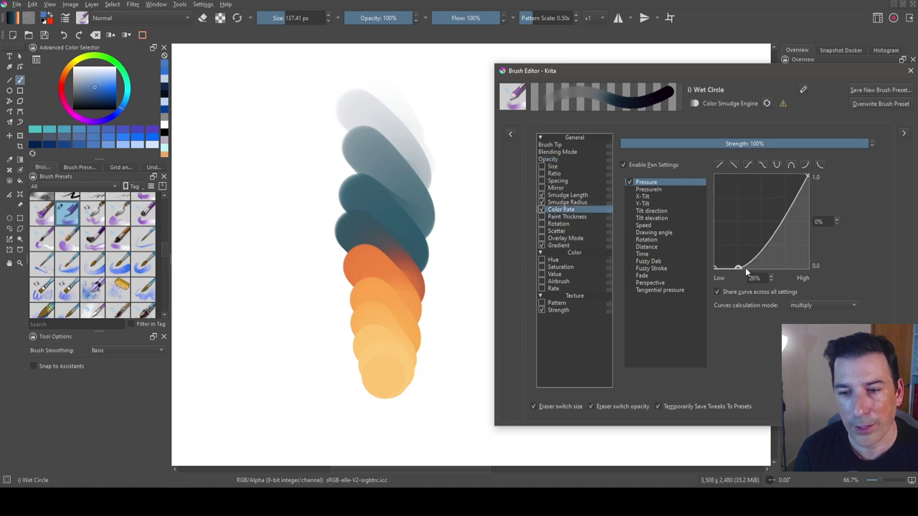
pyautogui.moveTo(736, 267)
pyautogui.mouseDown()
pyautogui.moveTo(718, 269)
pyautogui.moveTo(715, 243)
pyautogui.mouseUp()
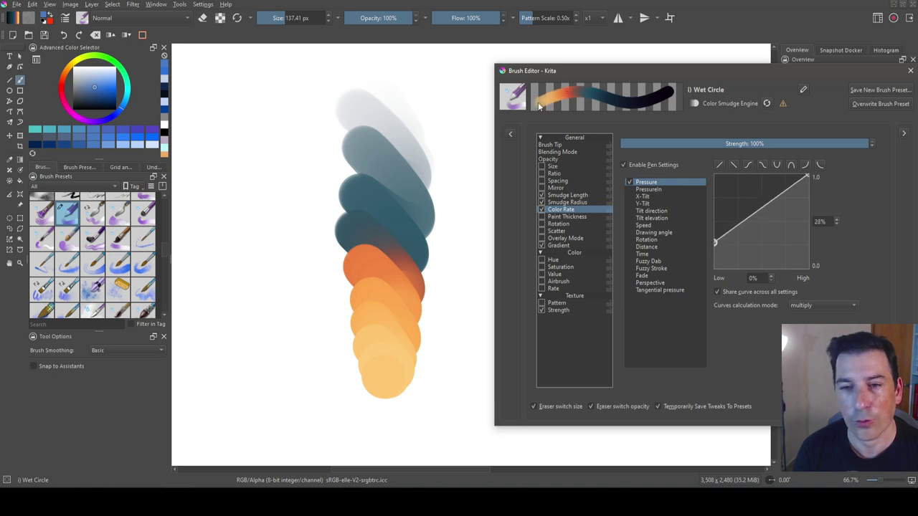
pyautogui.moveTo(280, 137)
pyautogui.mouseDown()
pyautogui.moveTo(301, 223)
pyautogui.moveTo(300, 261)
pyautogui.moveTo(291, 285)
pyautogui.moveTo(288, 260)
pyautogui.moveTo(278, 294)
pyautogui.moveTo(242, 290)
pyautogui.moveTo(234, 312)
pyautogui.moveTo(268, 358)
pyautogui.moveTo(281, 335)
pyautogui.moveTo(260, 340)
pyautogui.moveTo(246, 366)
pyautogui.moveTo(268, 398)
pyautogui.mouseUp()
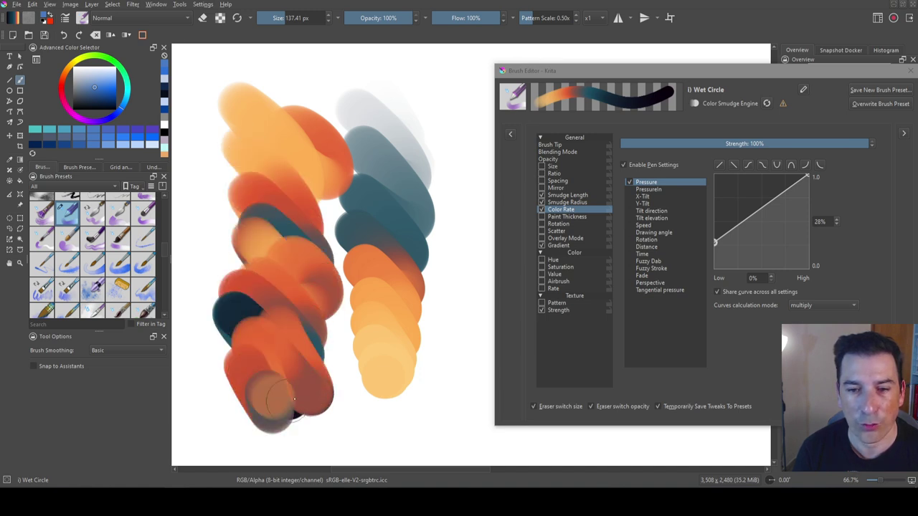
# Step: Make Fuzzy Dab drive the gradient instead of Pressure and paint a multicolour test stroke
pyautogui.click(559, 246)
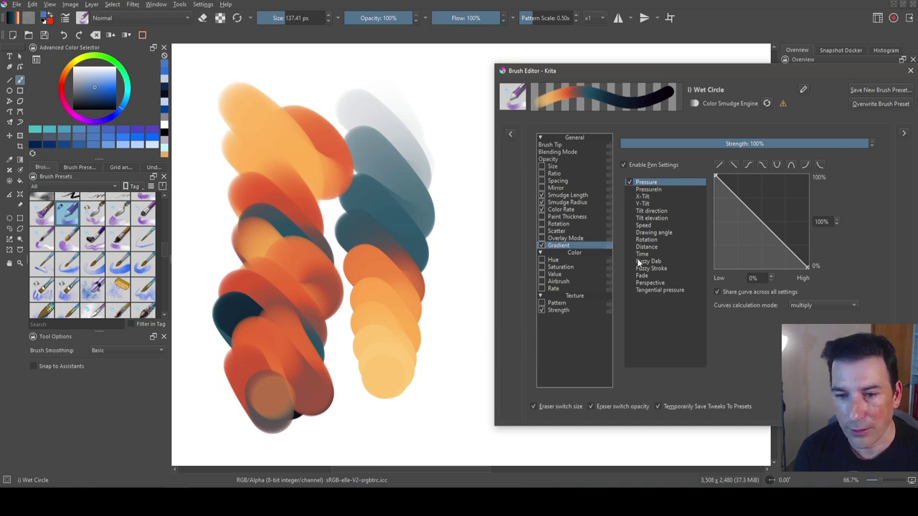
pyautogui.click(631, 261)
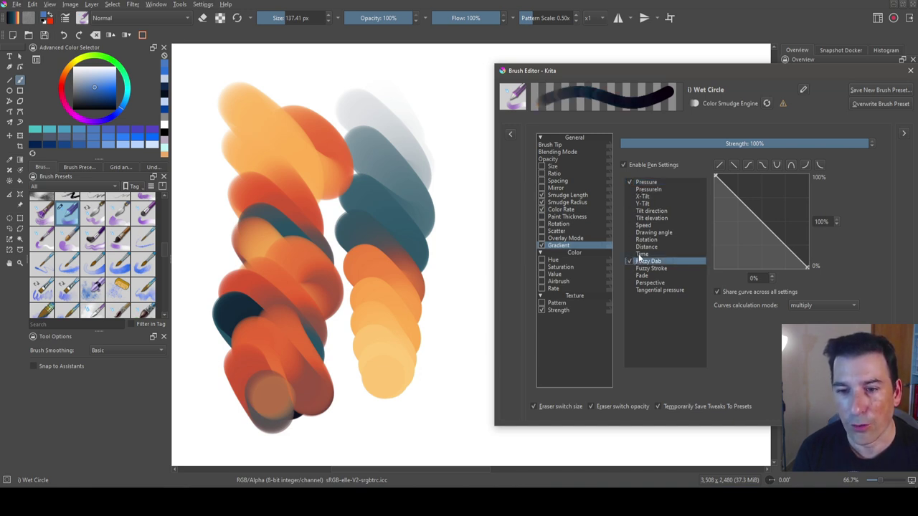
pyautogui.click(630, 184)
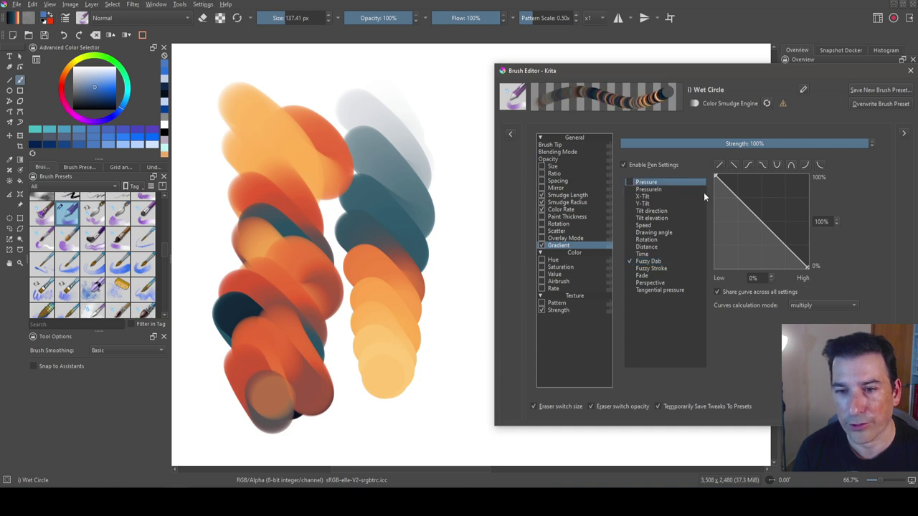
pyautogui.moveTo(443, 123)
pyautogui.mouseDown()
pyautogui.moveTo(429, 164)
pyautogui.moveTo(448, 230)
pyautogui.moveTo(436, 248)
pyautogui.moveTo(461, 385)
pyautogui.mouseUp()
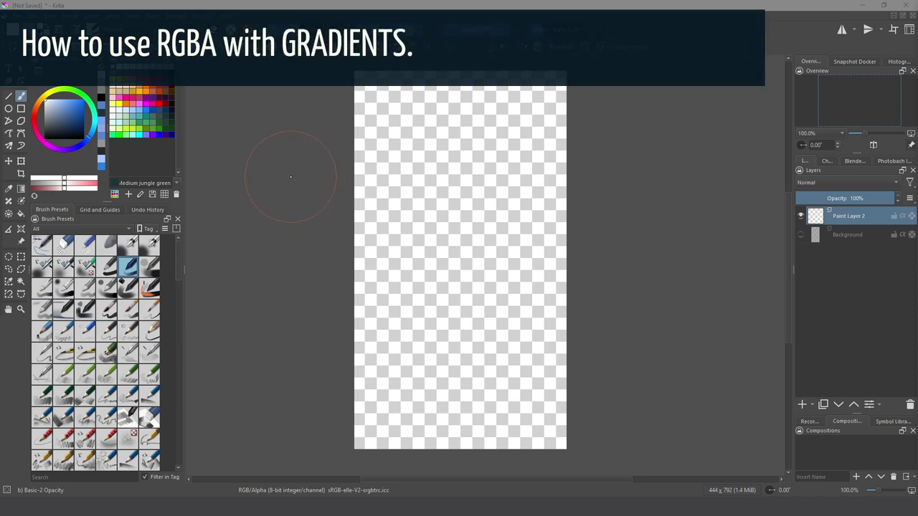
# Step: Select a tall ellipse with J and fill it top-to-bottom with a black-to-white gradient
pyautogui.press('j')
pyautogui.moveTo(414, 86); pyautogui.dragTo(502, 432)
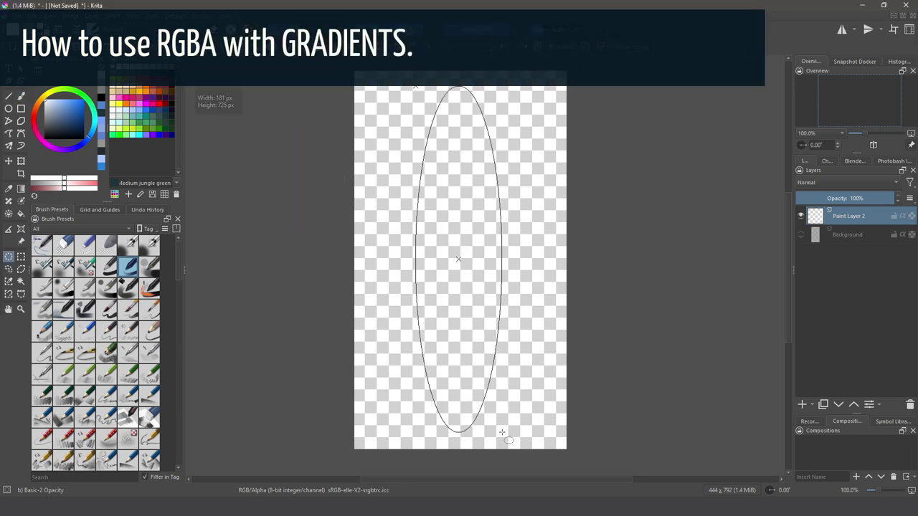
pyautogui.click(29, 28)
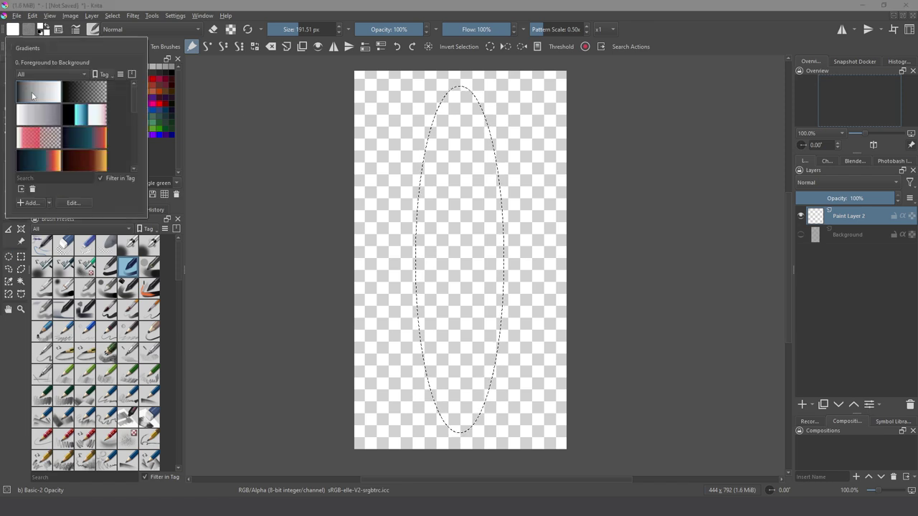
pyautogui.click(145, 7)
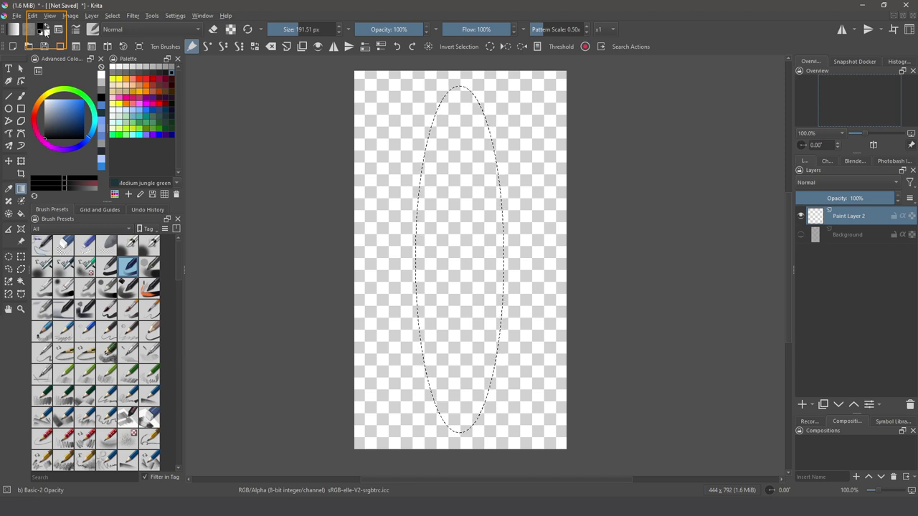
pyautogui.moveTo(459, 98); pyautogui.dragTo(466, 357)
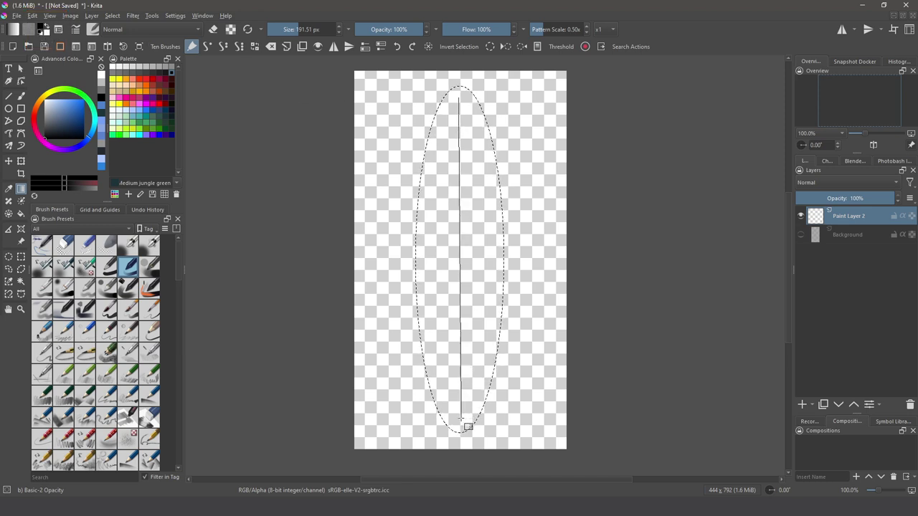
pyautogui.moveTo(461, 418); pyautogui.dragTo(460, 410)
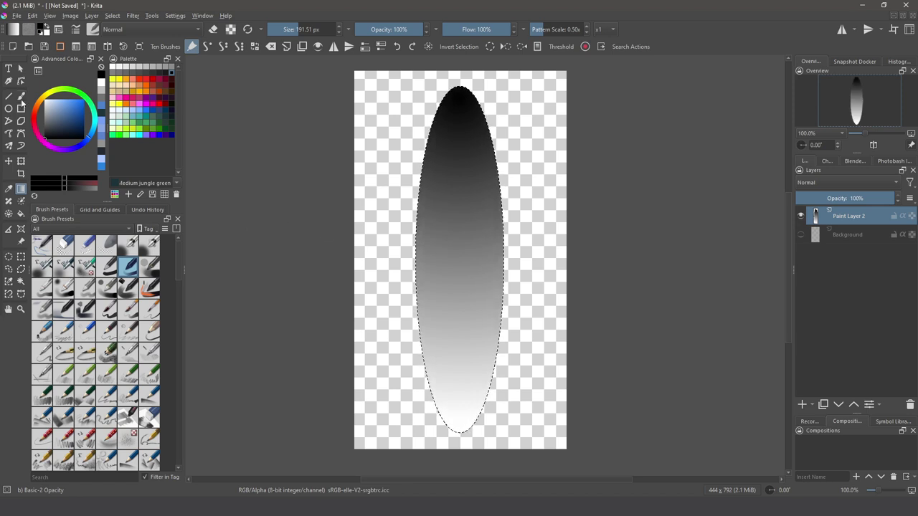
pyautogui.click(22, 98)
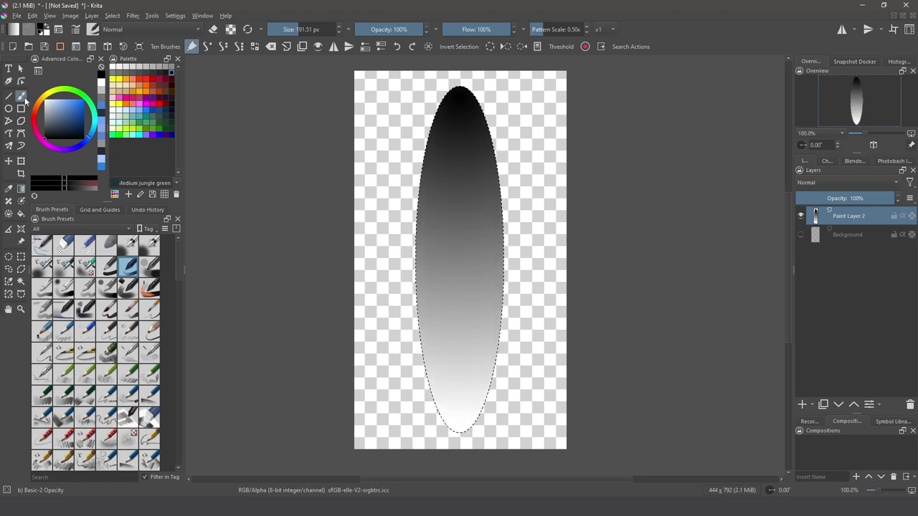
# Step: Open the Predefined brush tips and create a new tip from the clipboard image
pyautogui.click(76, 30)
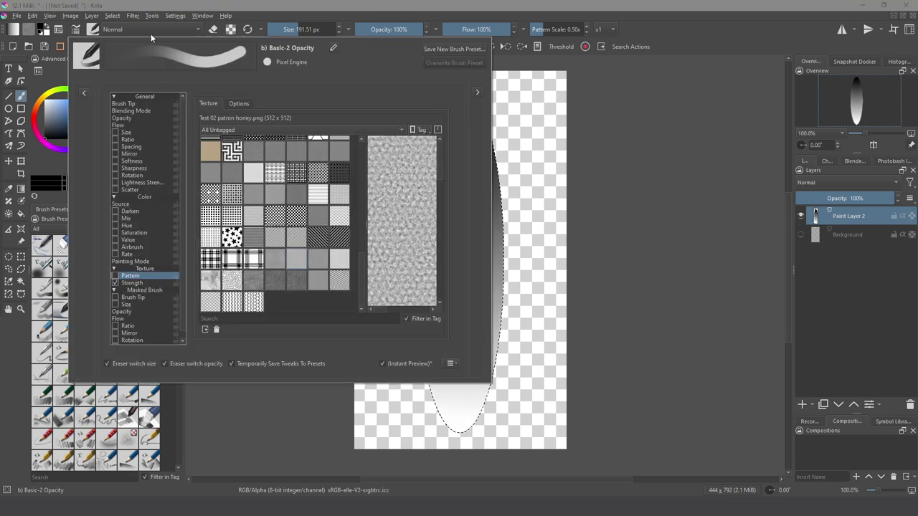
pyautogui.click(129, 104)
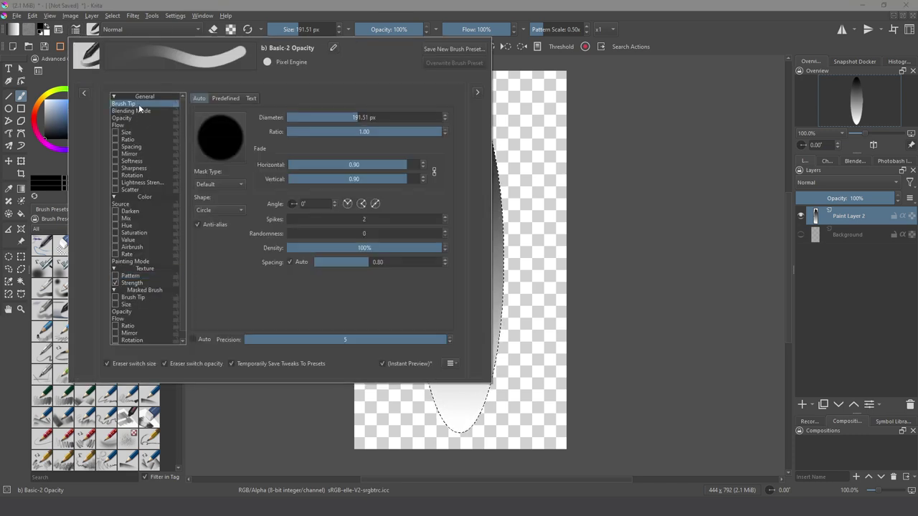
pyautogui.click(227, 99)
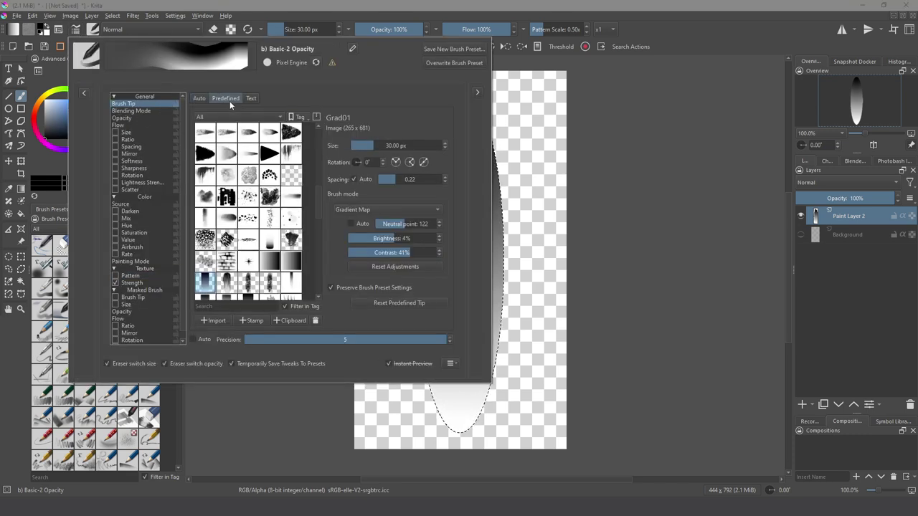
pyautogui.click(292, 321)
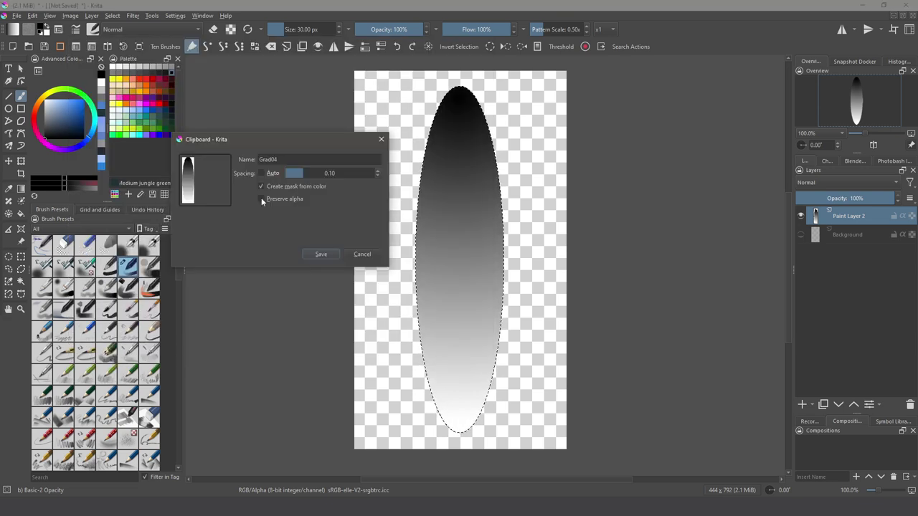
# Step: Save the clipboard tip as 'Grad Brush' with Preserve alpha checked
pyautogui.click(261, 198)
pyautogui.click(320, 160)
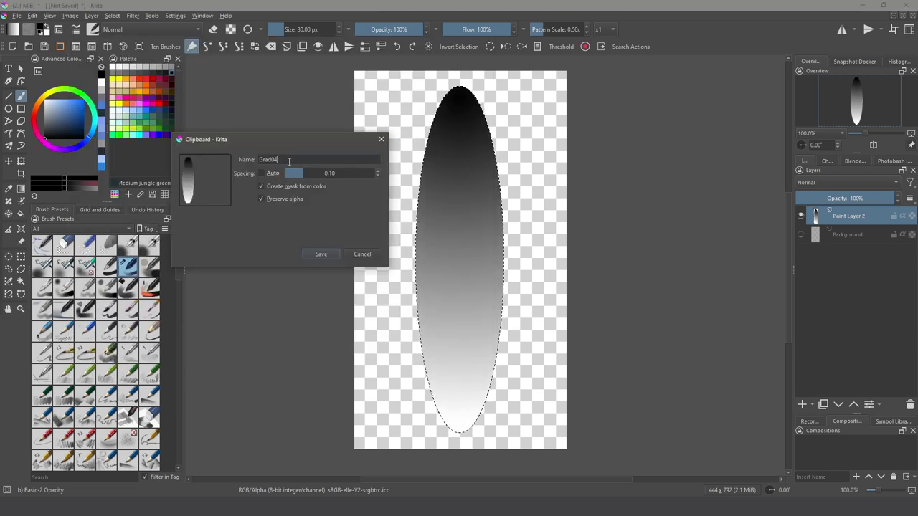
pyautogui.press('BackSpace')
pyautogui.press('BackSpace')
pyautogui.press('BackSpace')
pyautogui.press('BackSpace')
pyautogui.press('BackSpace')
pyautogui.press('BackSpace')
pyautogui.write('Gradient')
pyautogui.click(320, 254)
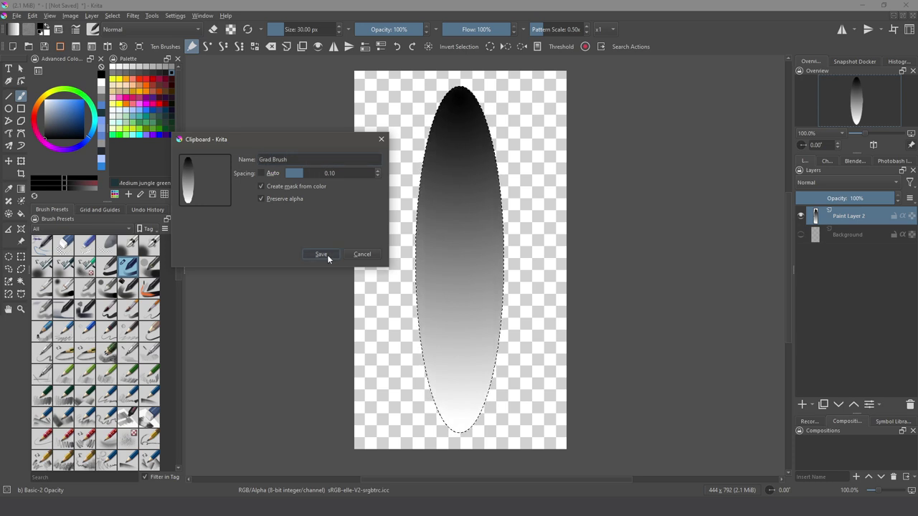
pyautogui.click(16, 16)
# Step: Create the blank new document and enlarge the brush to about 191 px
pyautogui.click(26, 28)
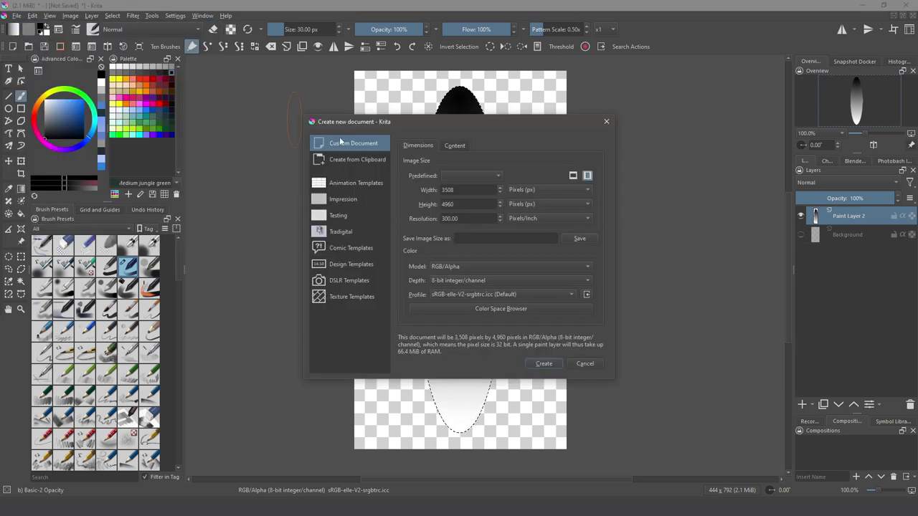
pyautogui.click(543, 364)
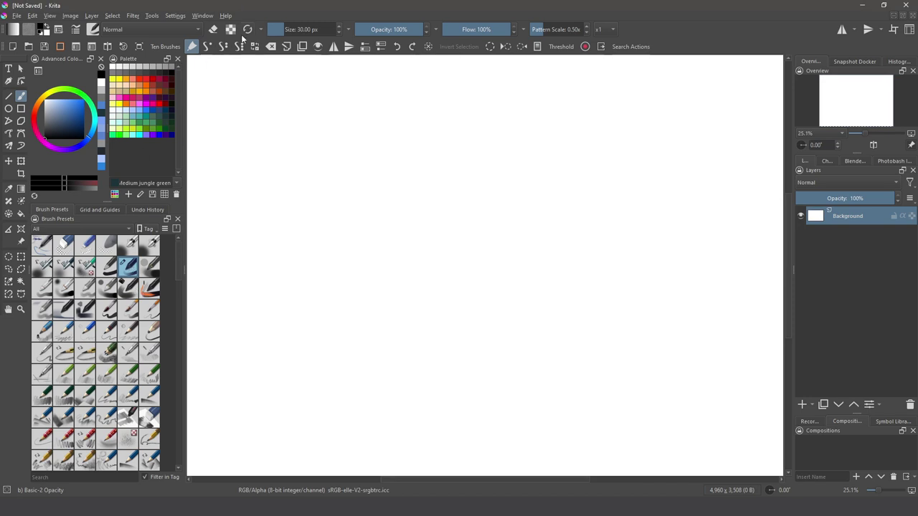
pyautogui.click(319, 29)
# Step: Select the Grad Brush predefined tip and set its brush mode to Gradient Map
pyautogui.click(92, 29)
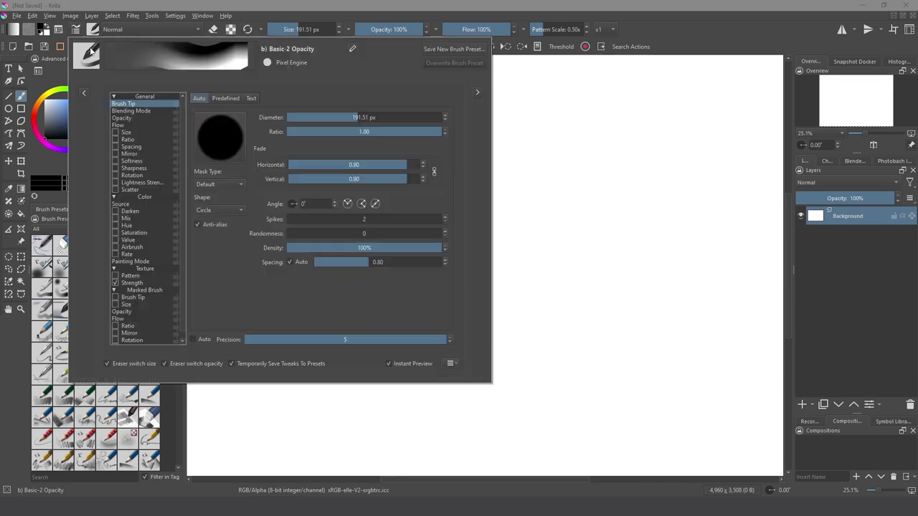
pyautogui.click(146, 204)
pyautogui.click(125, 104)
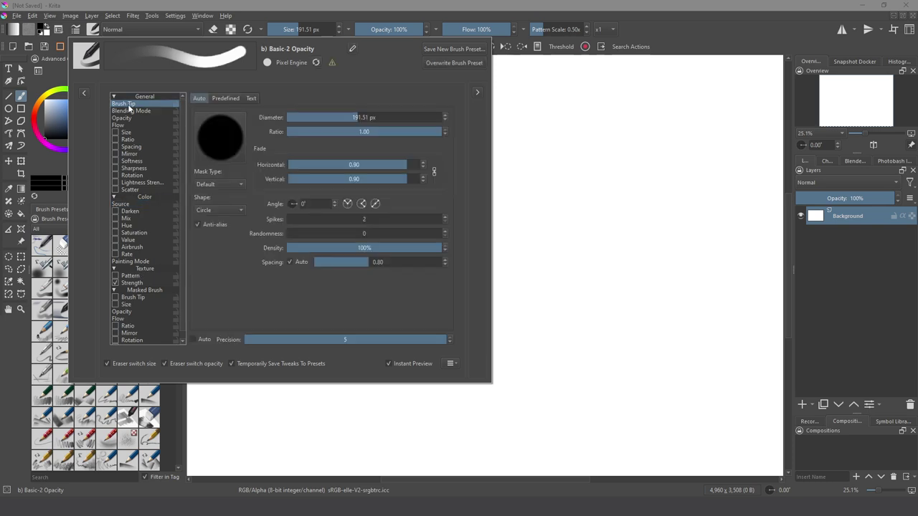
pyautogui.click(225, 99)
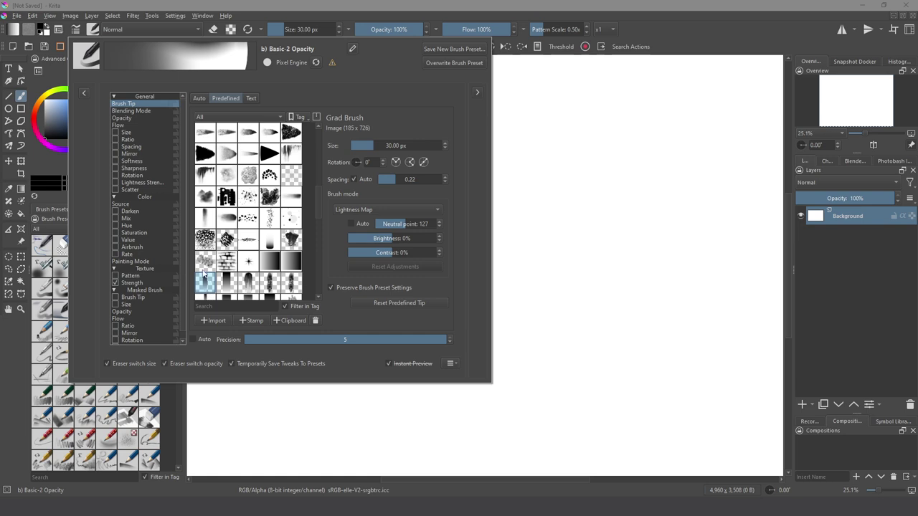
pyautogui.click(380, 209)
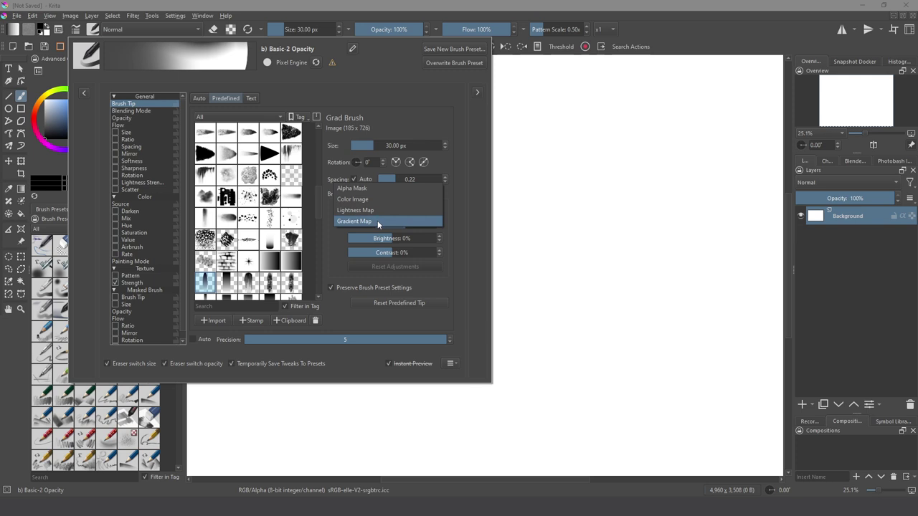
pyautogui.click(377, 221)
# Step: Bow the Size pressure curve so brush size rises steeply with pressure
pyautogui.click(119, 133)
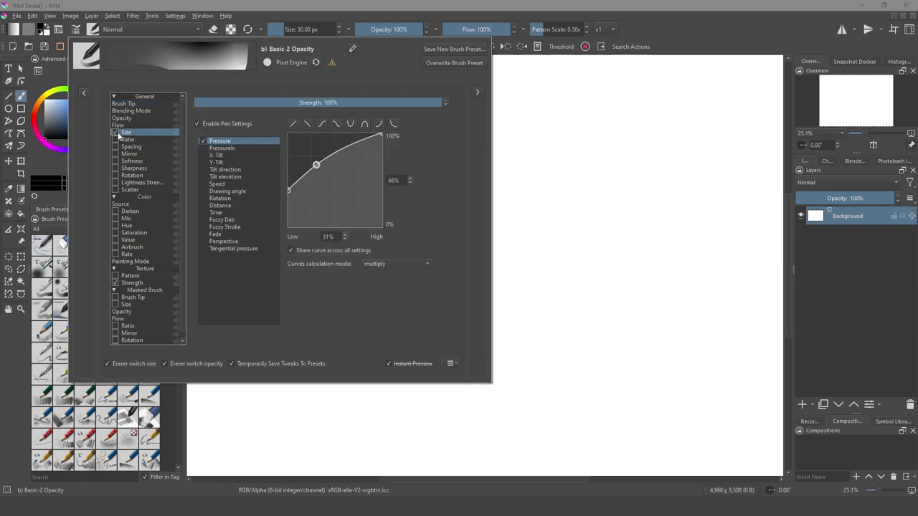
pyautogui.moveTo(315, 164); pyautogui.dragTo(313, 218)
pyautogui.click(12, 31)
pyautogui.click(12, 31)
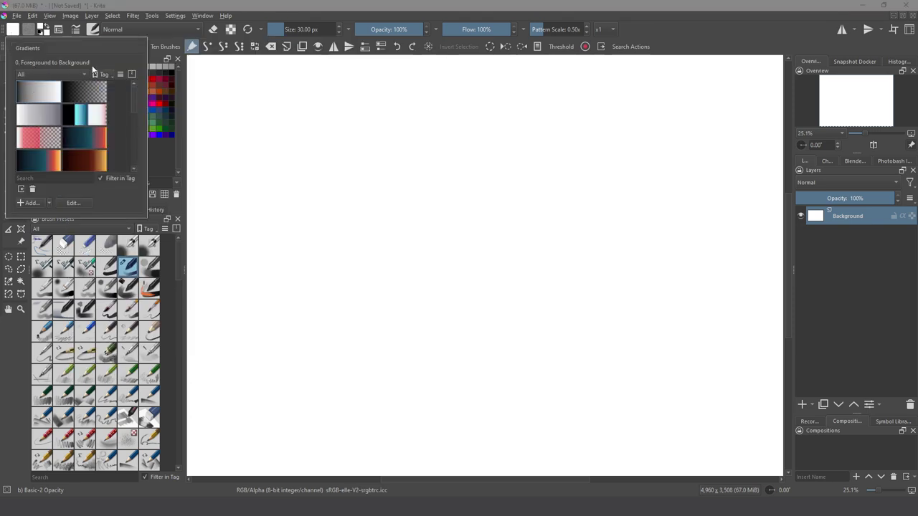
# Step: Set the foreground colour to cyan and the background colour to tangerine orange
pyautogui.click(151, 7)
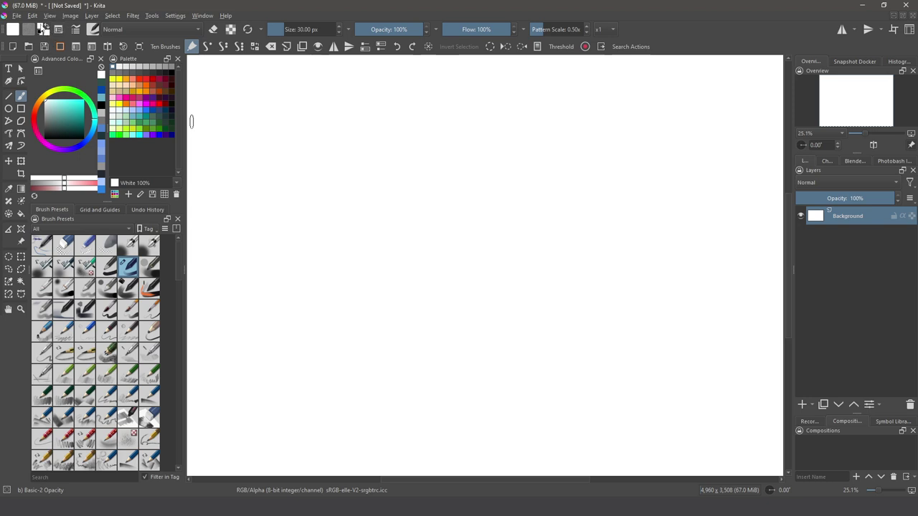
pyautogui.click(42, 28)
pyautogui.click(418, 171)
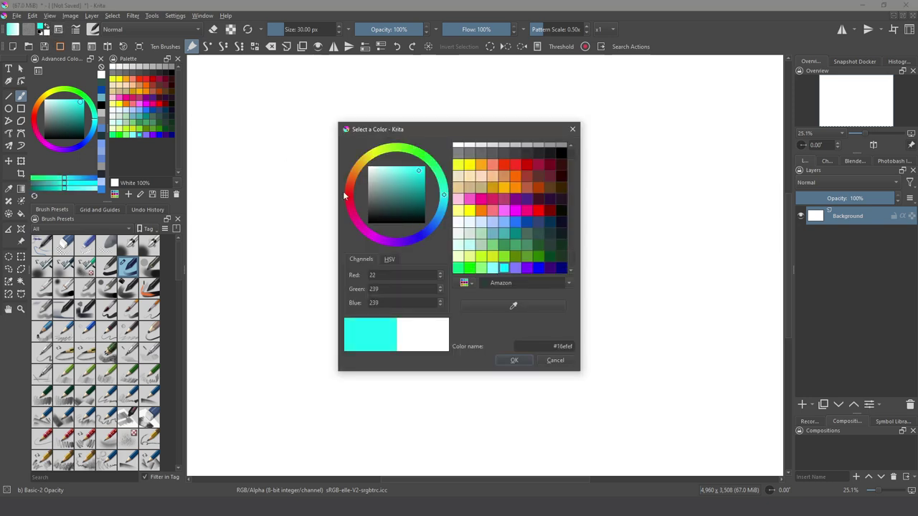
pyautogui.click(514, 361)
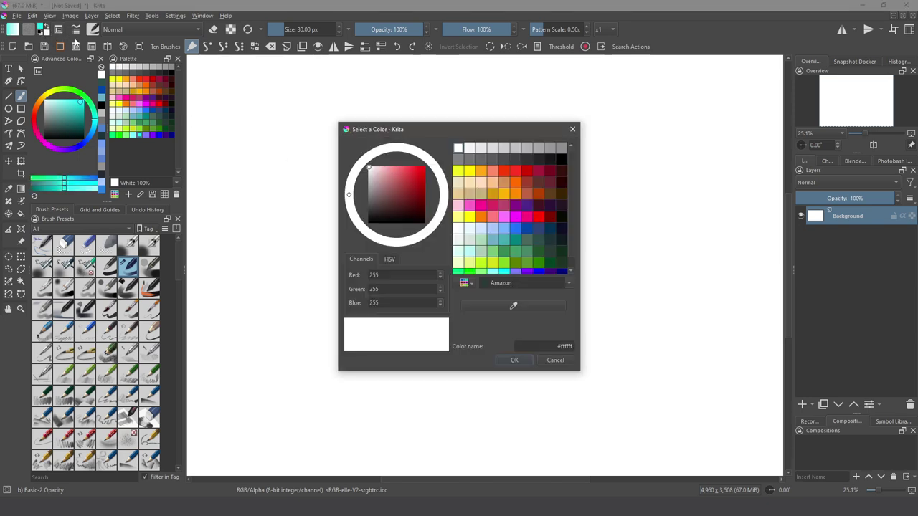
pyautogui.click(506, 193)
pyautogui.click(514, 360)
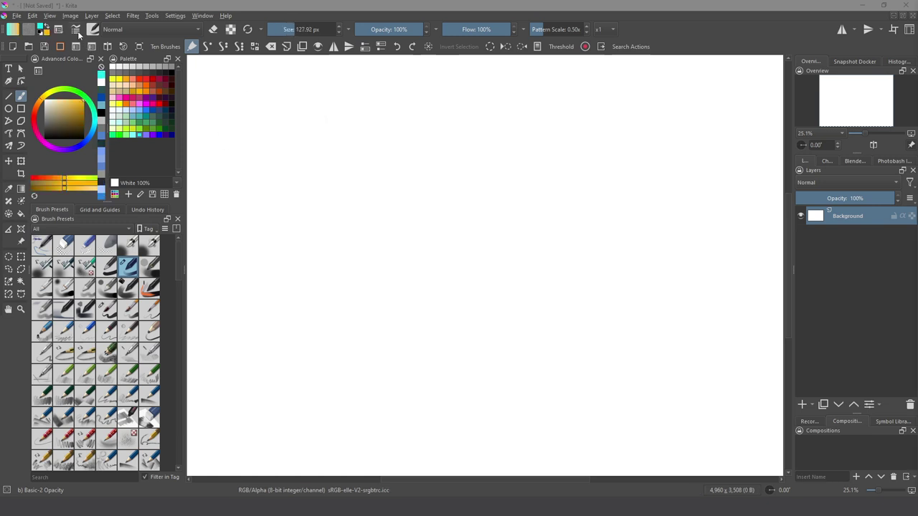
# Step: Enable Rotation by Drawing angle and paint three swirling cyan-to-orange tapered strokes
pyautogui.click(92, 29)
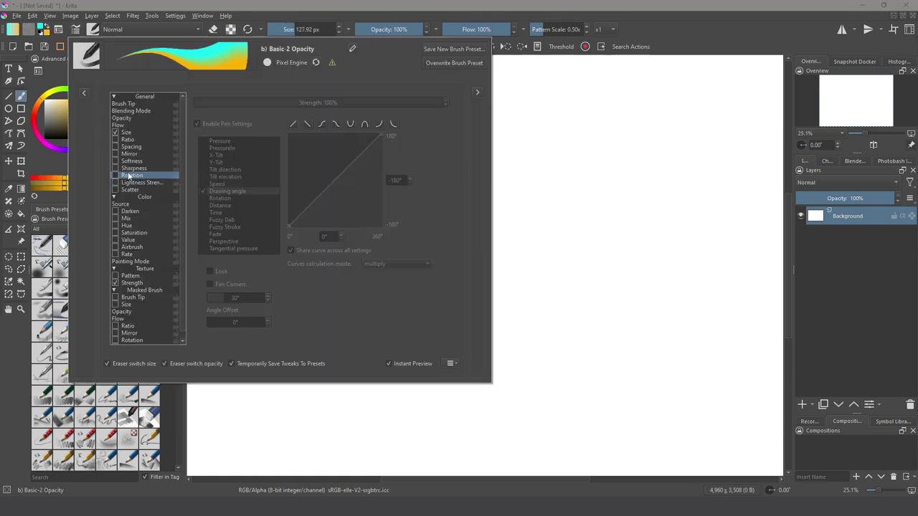
pyautogui.click(117, 175)
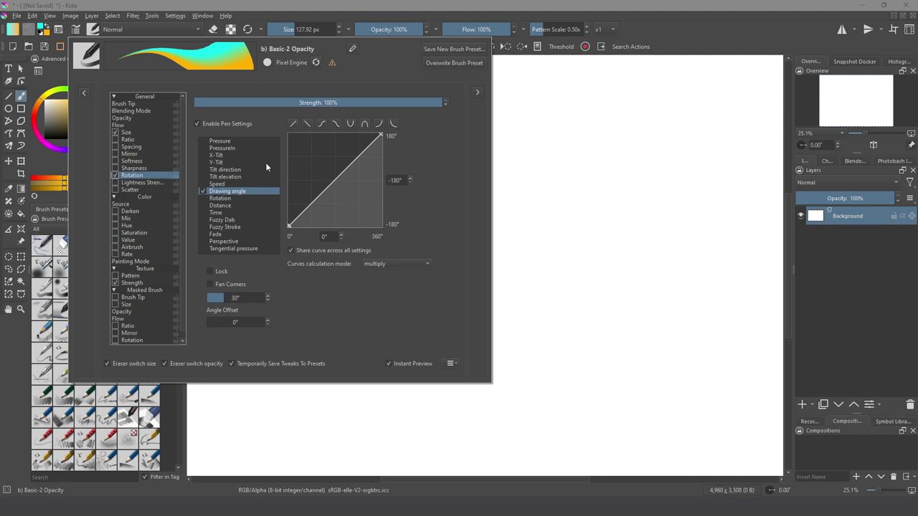
pyautogui.moveTo(688, 211)
pyautogui.mouseDown()
pyautogui.moveTo(537, 180)
pyautogui.moveTo(512, 277)
pyautogui.moveTo(667, 264)
pyautogui.mouseUp()
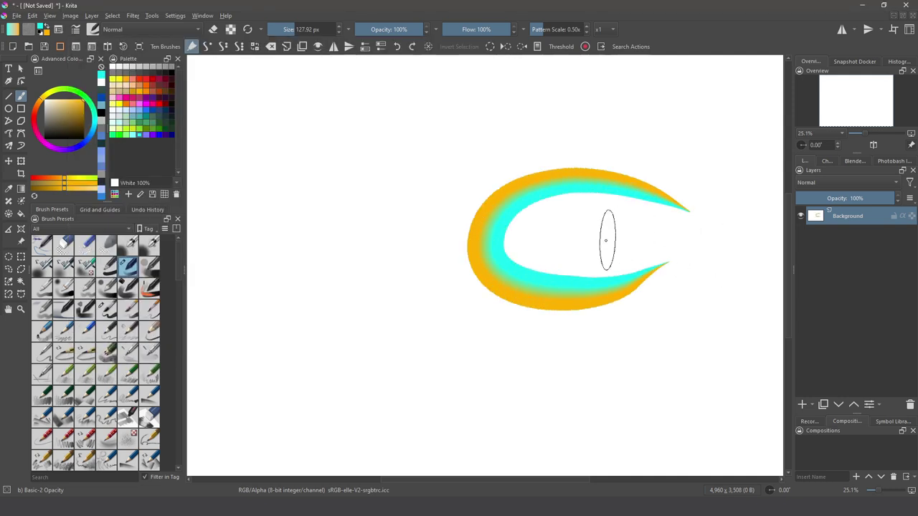
pyautogui.moveTo(588, 223); pyautogui.dragTo(377, 112)
pyautogui.moveTo(512, 228); pyautogui.dragTo(346, 150)
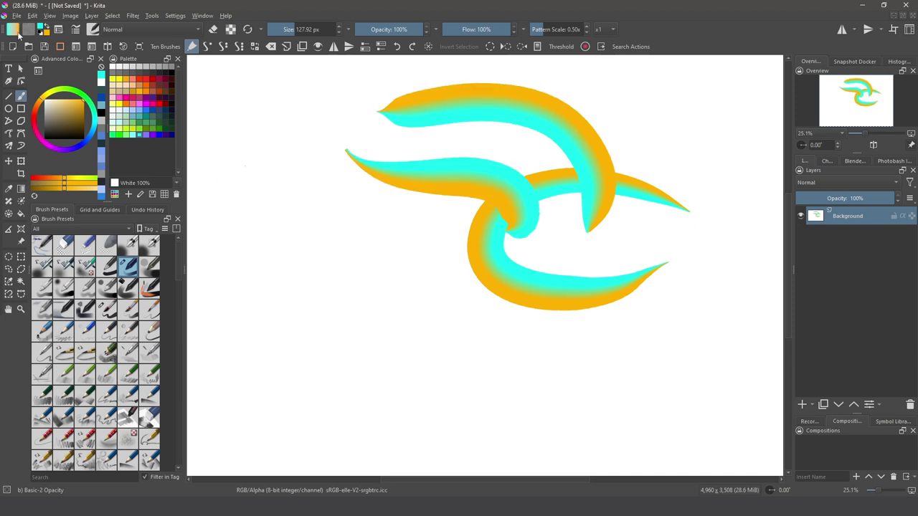
# Step: Start a new gradient named 'MyGrad 01' and move the red stop to about 42%
pyautogui.click(13, 30)
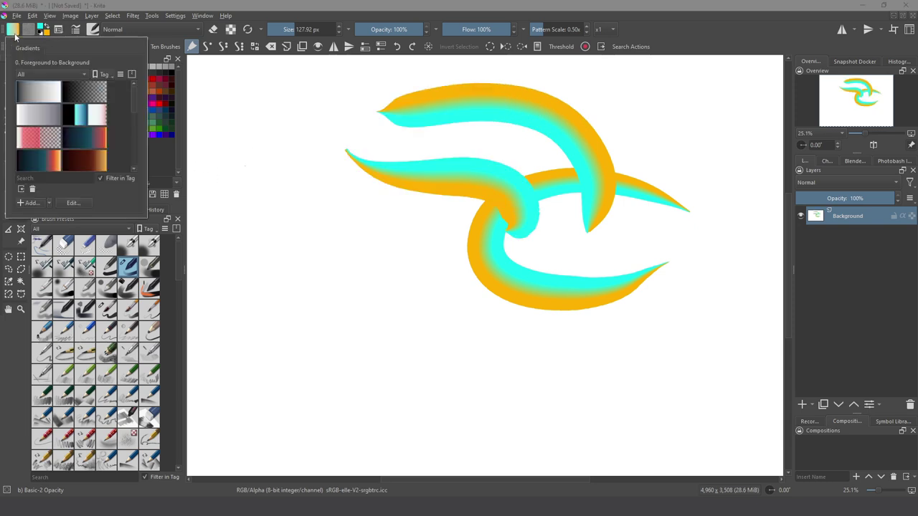
pyautogui.click(36, 203)
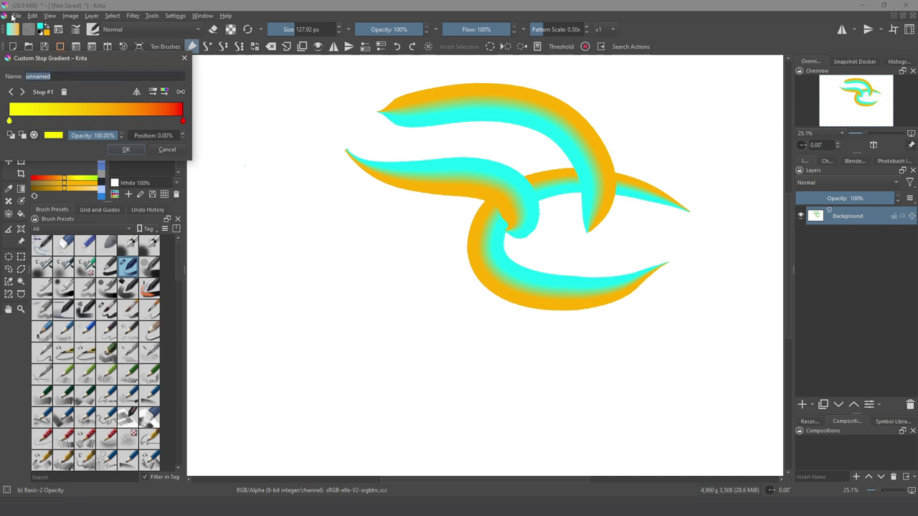
pyautogui.write('MyGrad 01')
pyautogui.moveTo(179, 121); pyautogui.dragTo(82, 121)
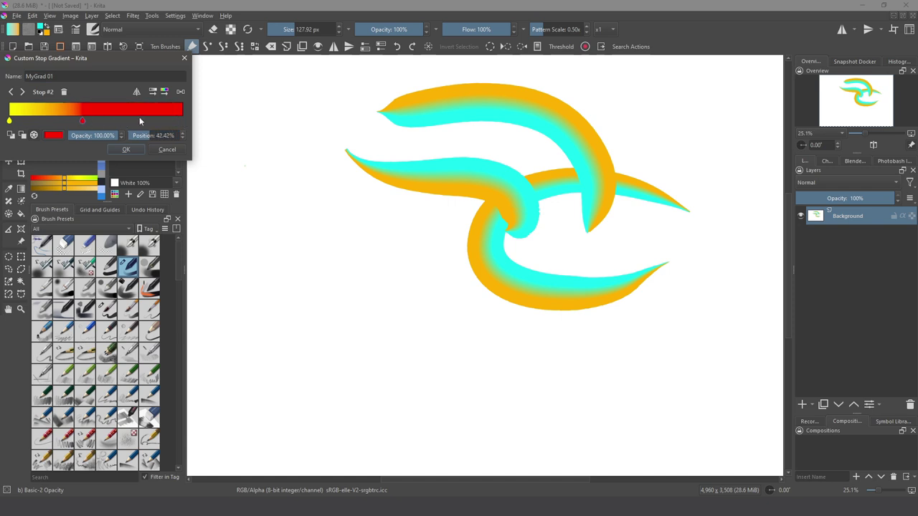
# Step: Add a cobalt blue stop at about 77%, make the last stop dark navy, and save
pyautogui.click(144, 121)
pyautogui.click(53, 135)
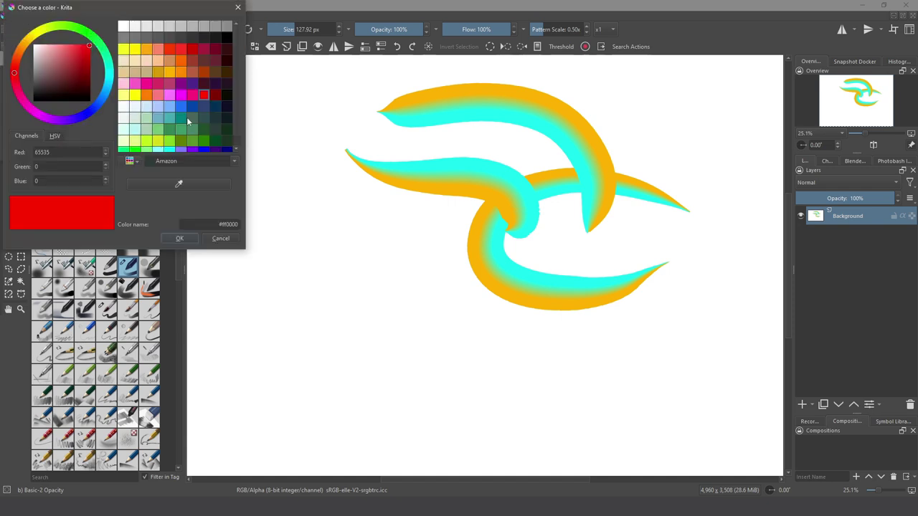
pyautogui.click(192, 106)
pyautogui.click(176, 185)
pyautogui.click(179, 180)
pyautogui.click(179, 238)
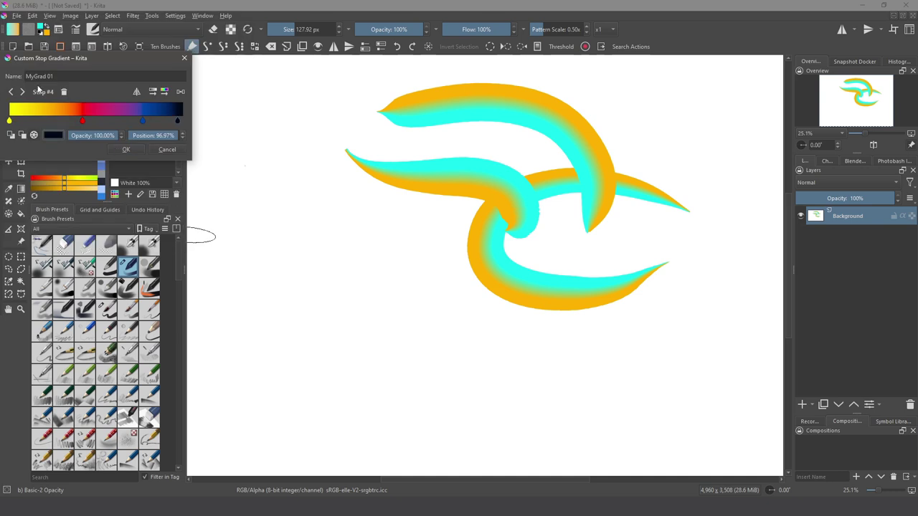
pyautogui.click(125, 150)
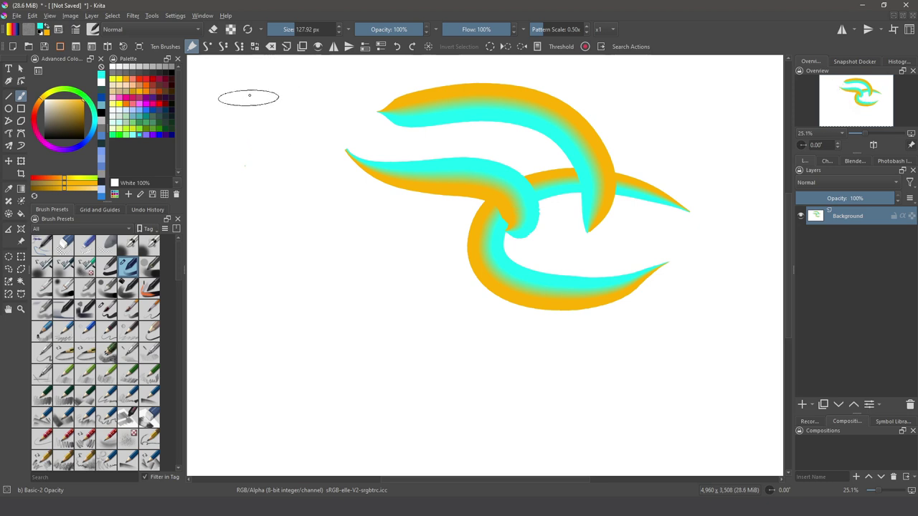
# Step: Paint and undo two yellow-red-navy test strokes with the MyGrad 01 gradient
pyautogui.moveTo(256, 85)
pyautogui.mouseDown()
pyautogui.moveTo(261, 150)
pyautogui.moveTo(306, 200)
pyautogui.moveTo(380, 230)
pyautogui.moveTo(426, 296)
pyautogui.moveTo(276, 231)
pyautogui.moveTo(279, 68)
pyautogui.mouseUp()
pyautogui.hotkey('ctrl', 'z')
pyautogui.moveTo(304, 104)
pyautogui.mouseDown()
pyautogui.moveTo(273, 212)
pyautogui.moveTo(300, 299)
pyautogui.moveTo(451, 296)
pyautogui.mouseUp()
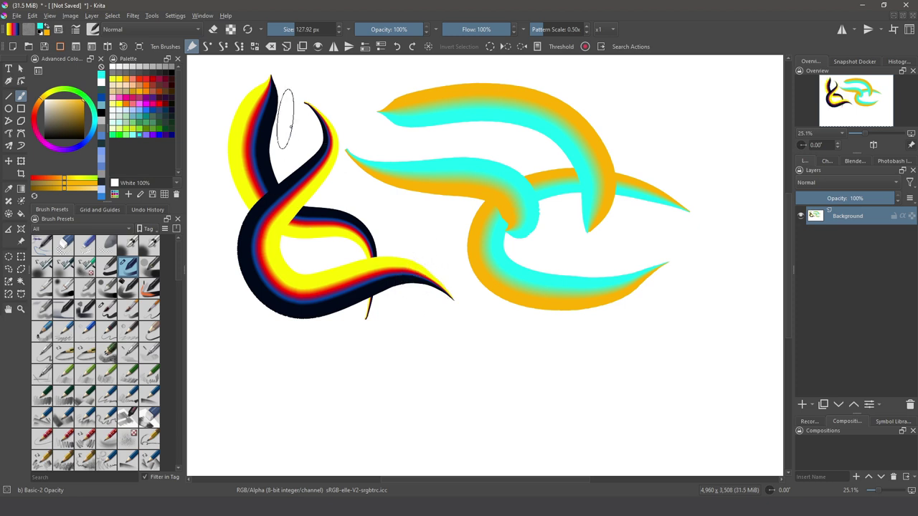
pyautogui.hotkey('ctrl', 'z')
pyautogui.hotkey('ctrl', 'z')
# Step: Paint a dark-to-lime green stroke across the canvas and adjust the tip's neutral point
pyautogui.moveTo(309, 95)
pyautogui.mouseDown()
pyautogui.moveTo(273, 211)
pyautogui.moveTo(458, 264)
pyautogui.moveTo(241, 256)
pyautogui.mouseUp()
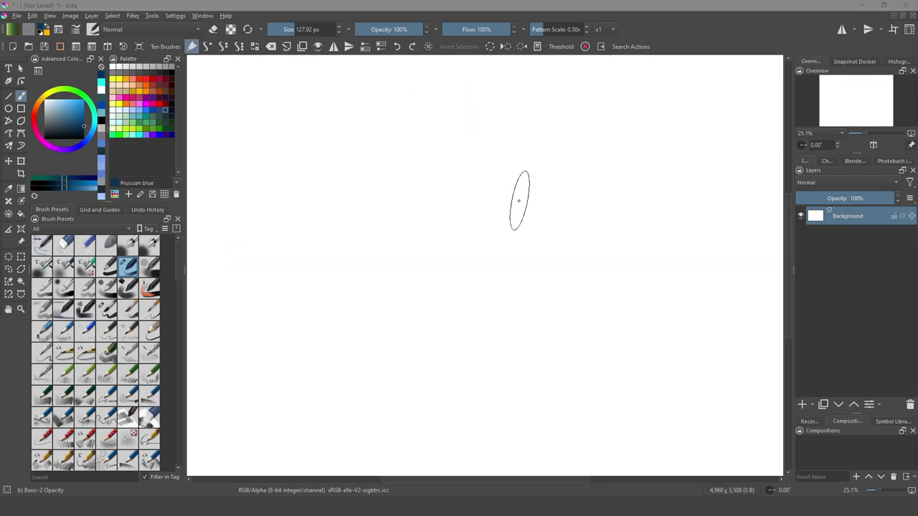
pyautogui.moveTo(600, 194)
pyautogui.mouseDown()
pyautogui.moveTo(471, 180)
pyautogui.moveTo(327, 182)
pyautogui.mouseUp()
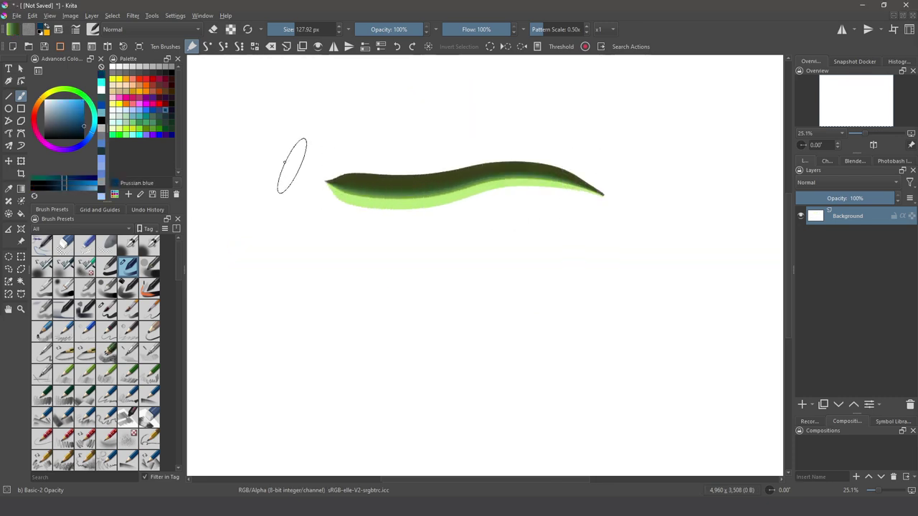
pyautogui.click(75, 30)
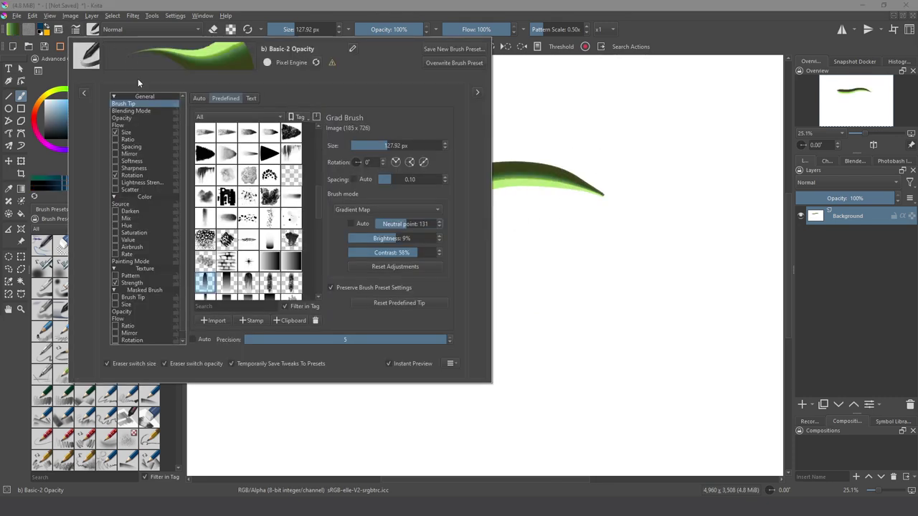
pyautogui.moveTo(406, 224)
pyautogui.mouseDown()
pyautogui.moveTo(363, 238)
pyautogui.moveTo(406, 238)
pyautogui.moveTo(387, 252)
pyautogui.moveTo(406, 251)
pyautogui.mouseUp()
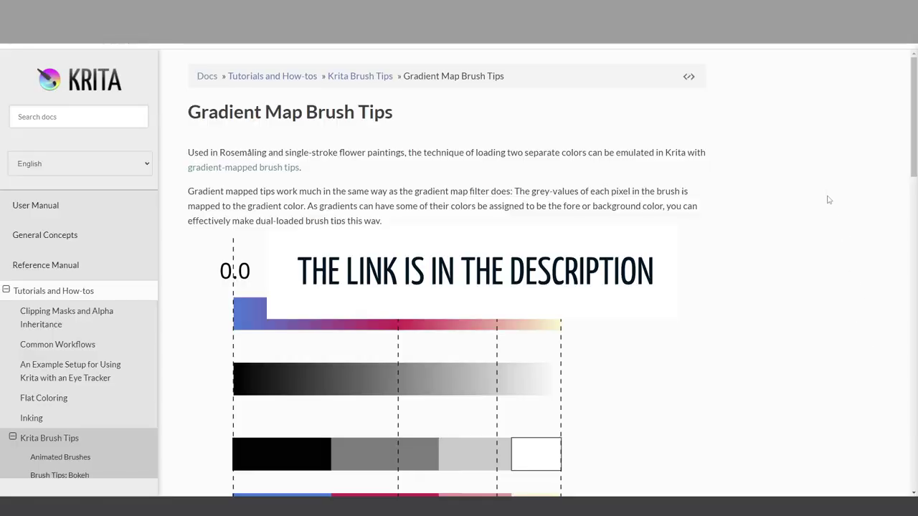
# Step: Scroll the Gradient Map Brush Tips page to the grey-values-to-gradient-colours diagram
pyautogui.middleClick(826, 191)
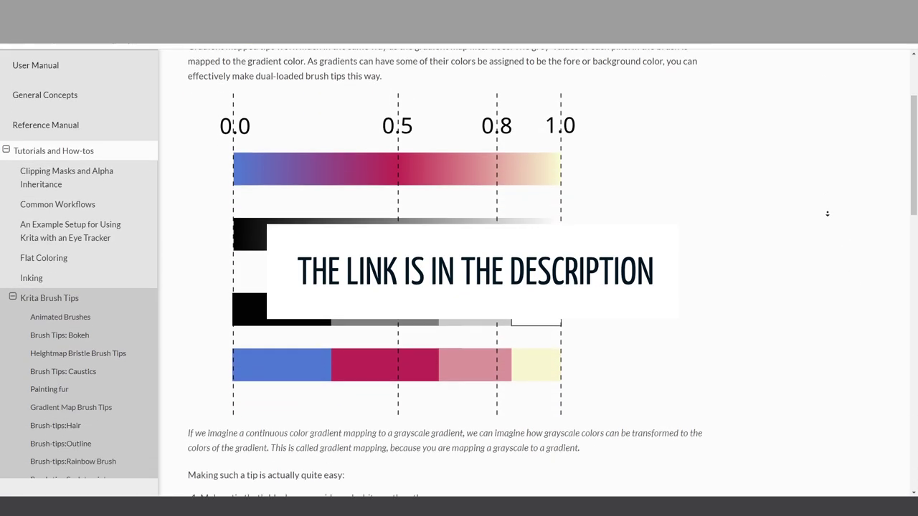